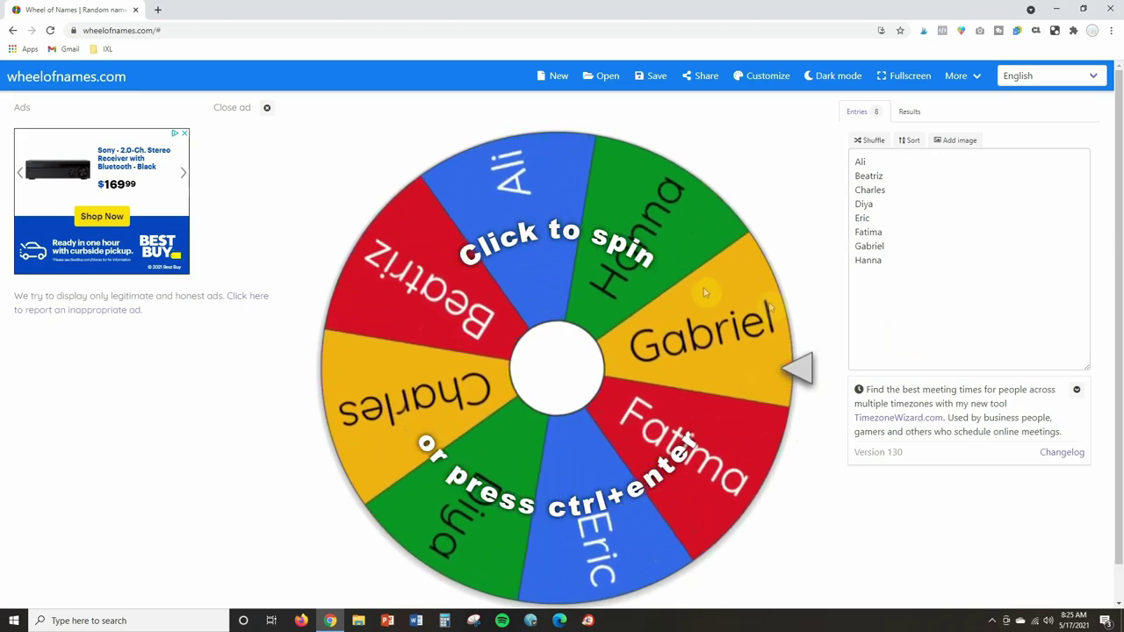
Dismiss the advertisement and look over the list of saved wheels, closing it without opening any
click(264, 110)
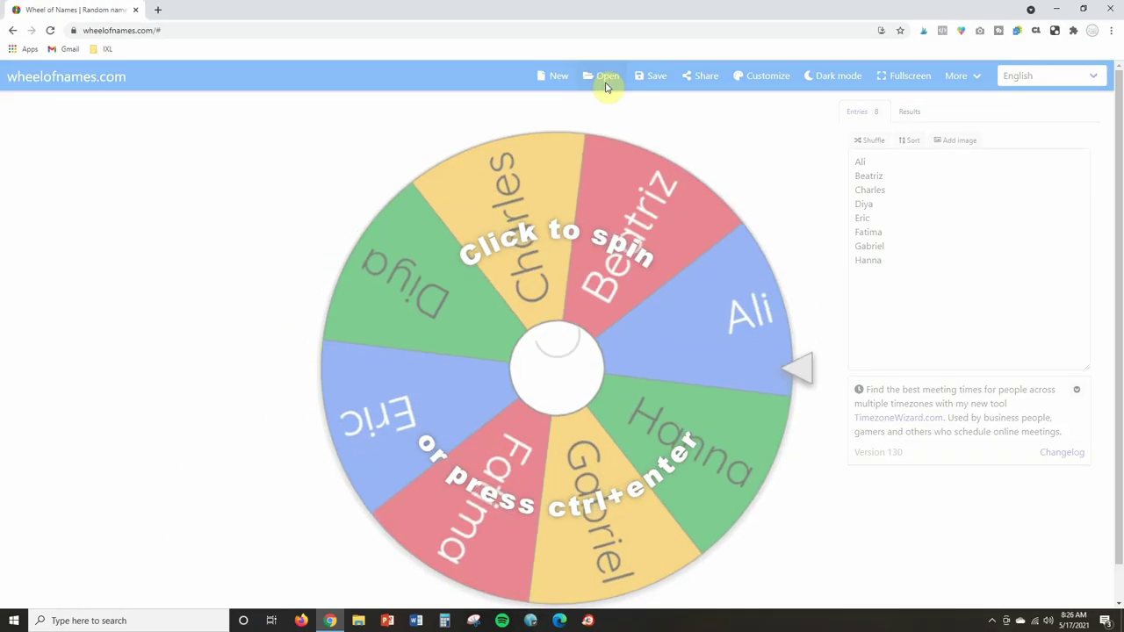
click(617, 93)
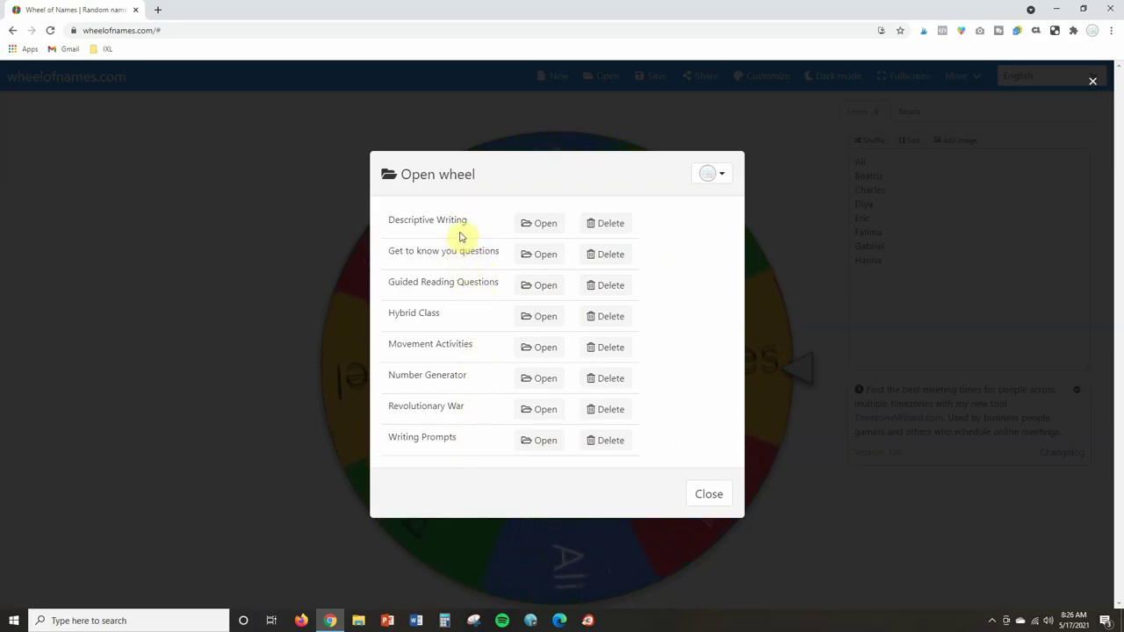
click(866, 369)
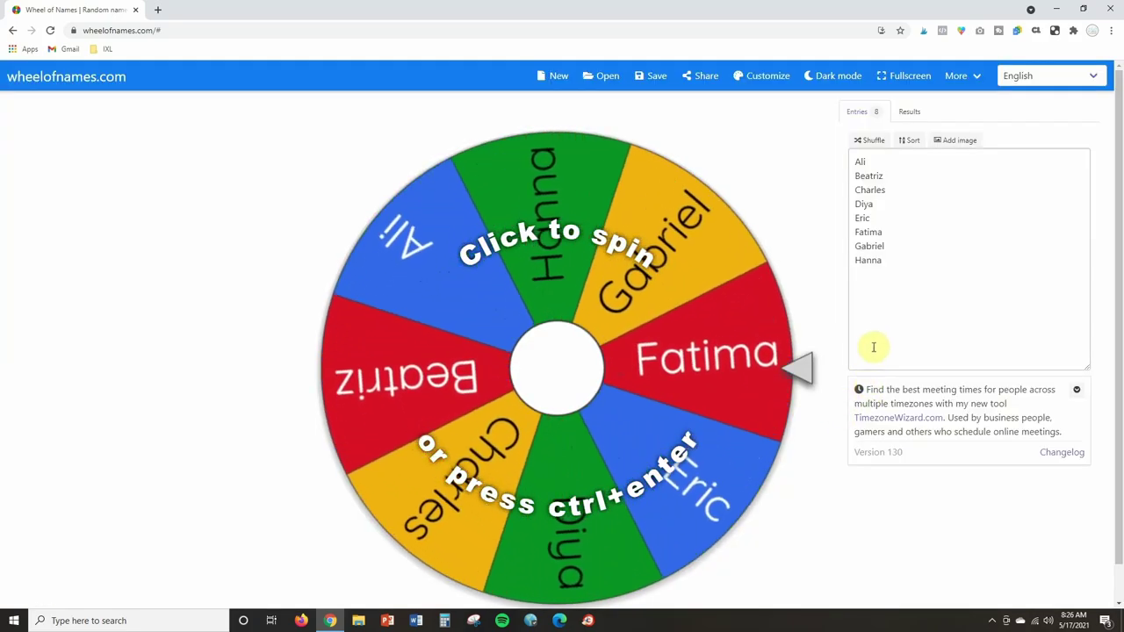
Replace all the sample entries on the wheel with a list of student first names, one per line
click(900, 265)
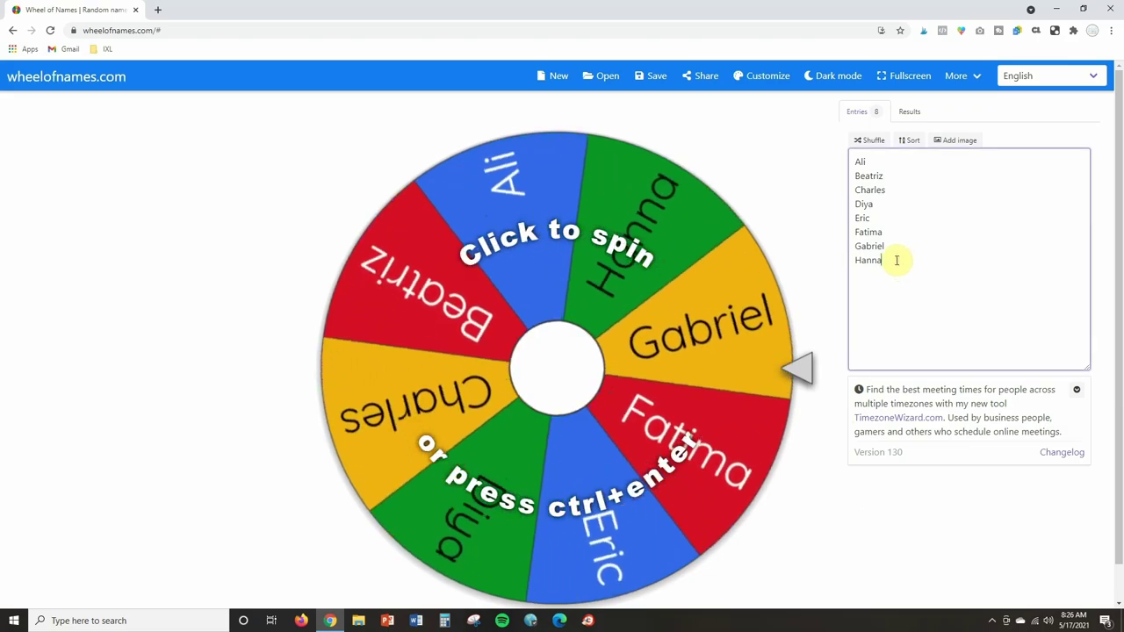
drag(899, 265, 839, 148)
key(BackSpace)
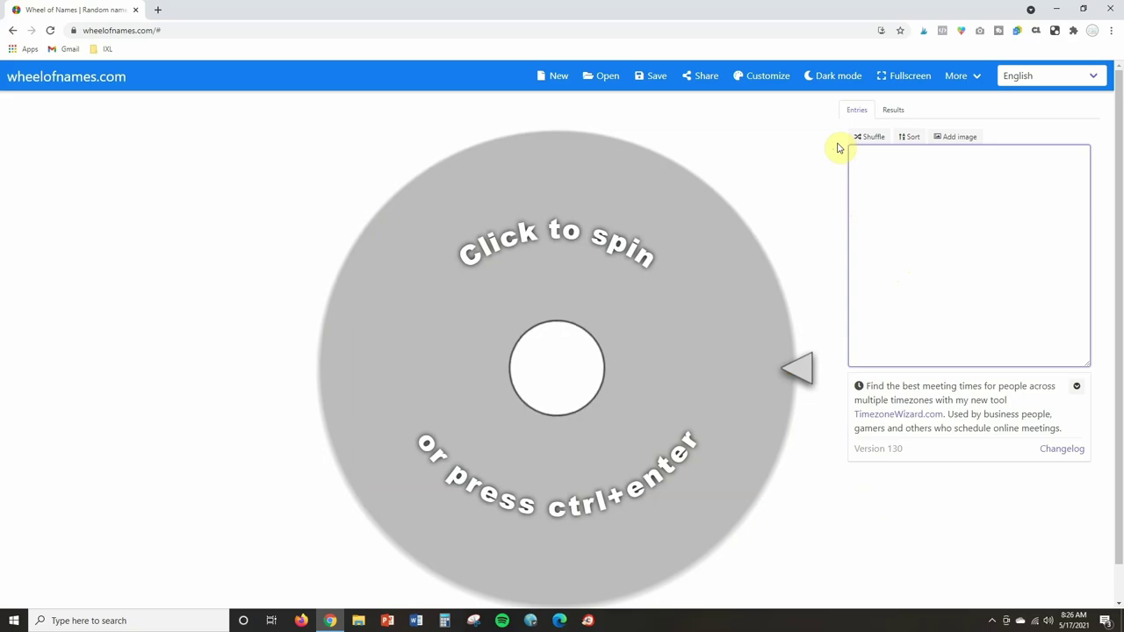
text(Ben)
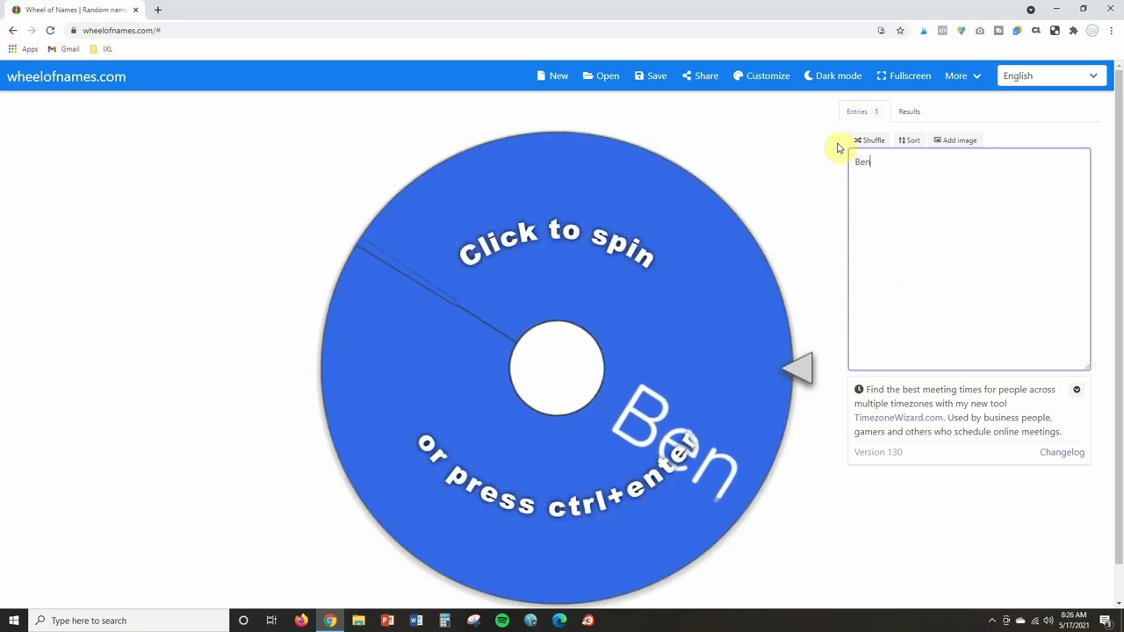
key(Return)
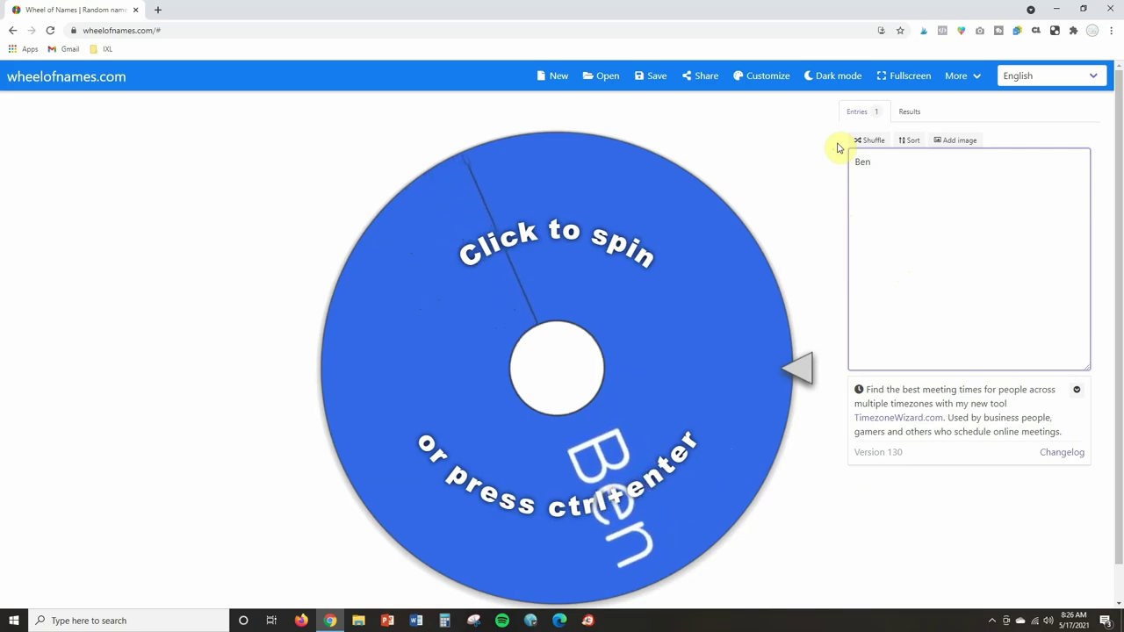
text(Annie)
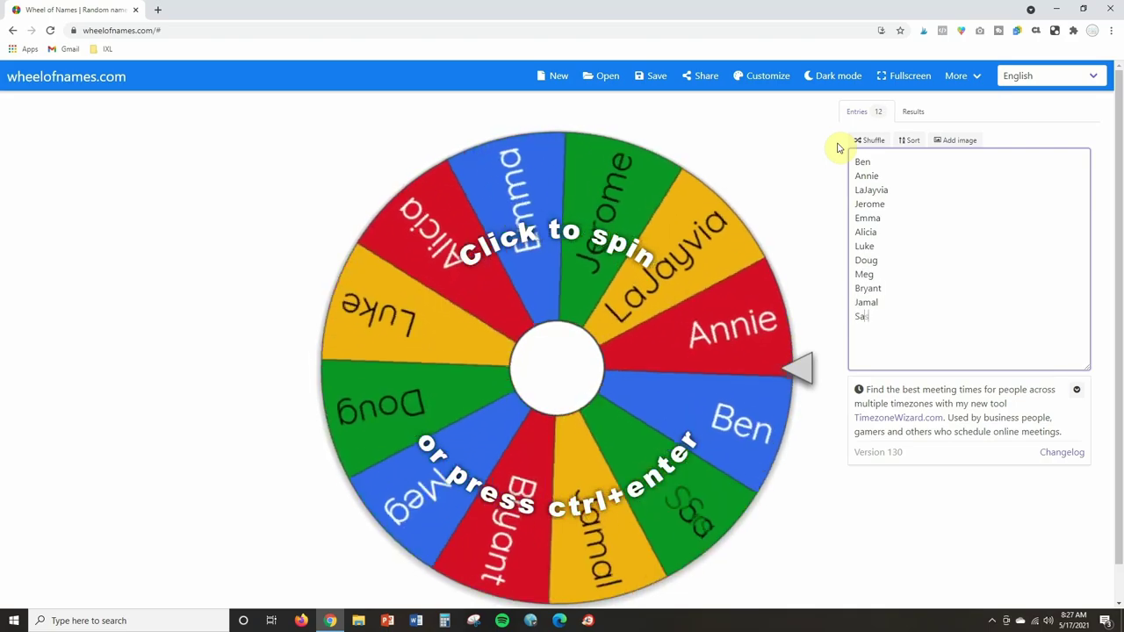
text(ian)
key(Return)
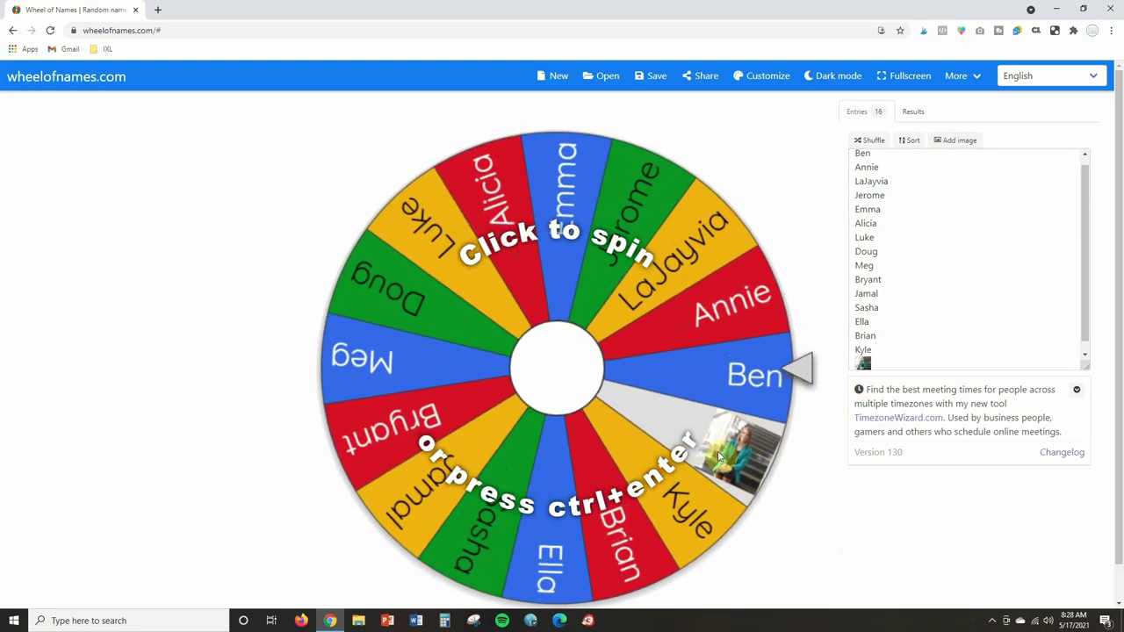
Delete the image entry at the end of the entries list
click(866, 355)
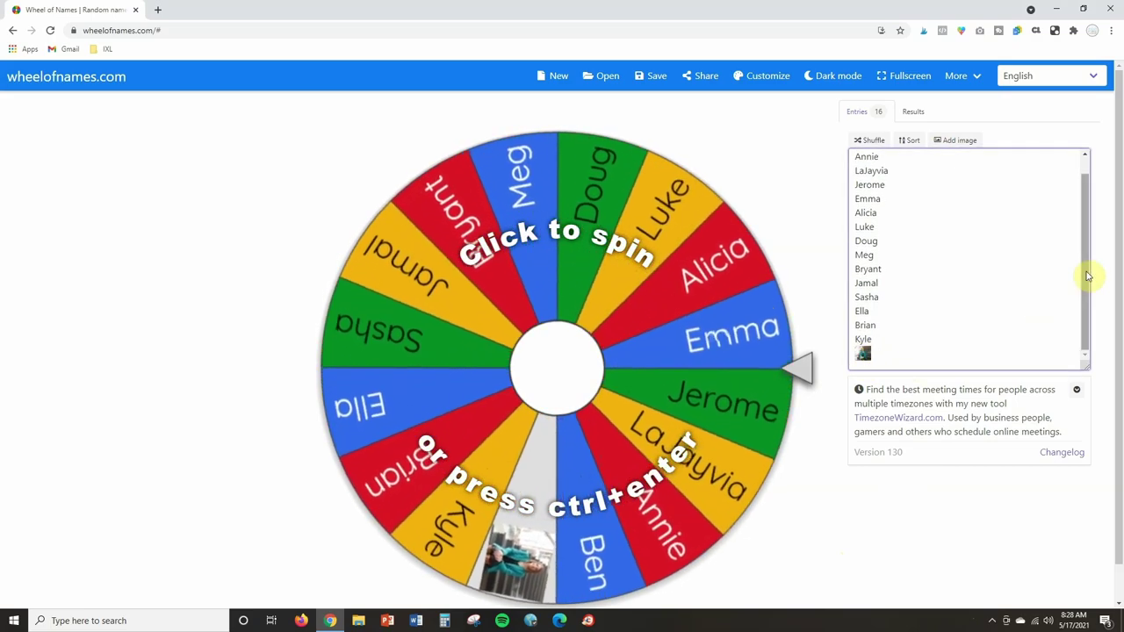
key(BackSpace)
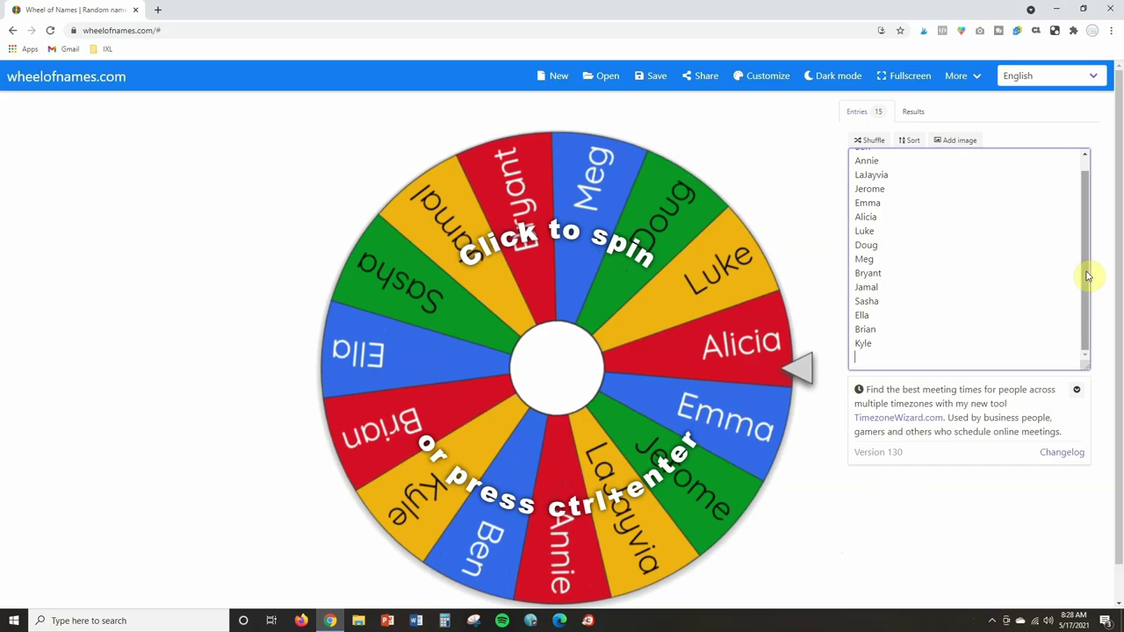
scroll(1086, 276, up, 1)
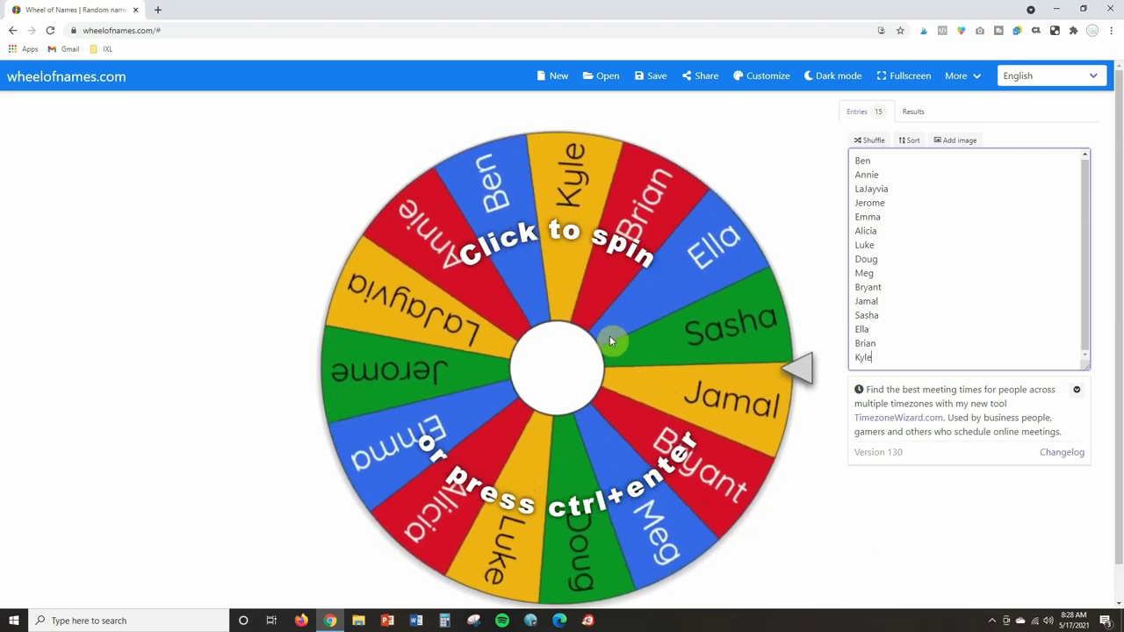
Spin the wheel without removing the winner and check the recorded results before returning to the entries
click(609, 335)
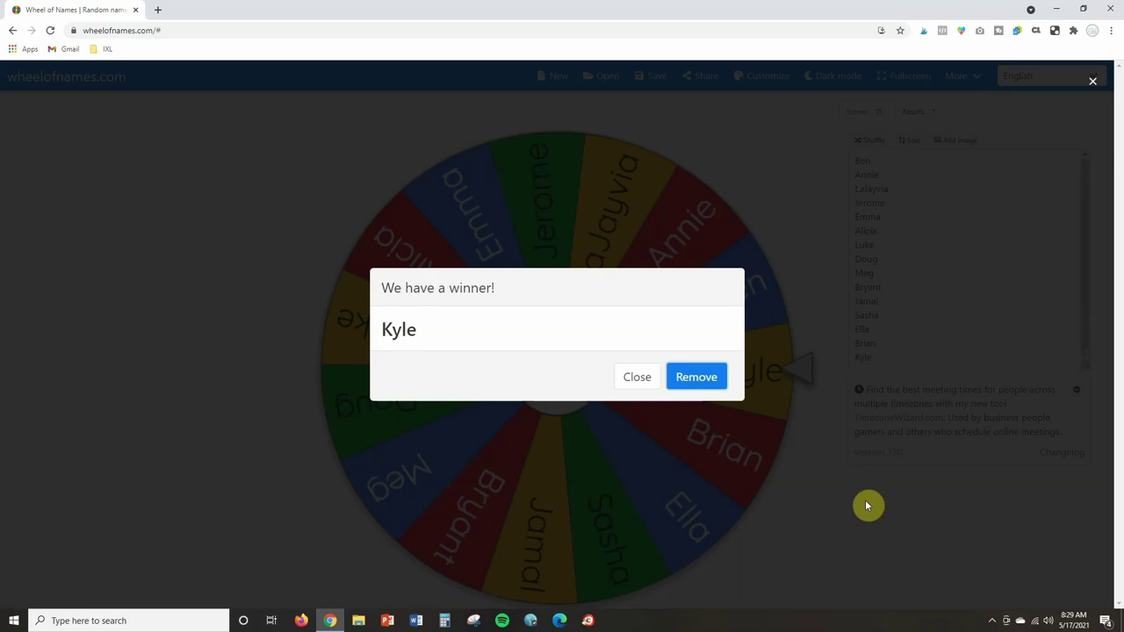
click(619, 379)
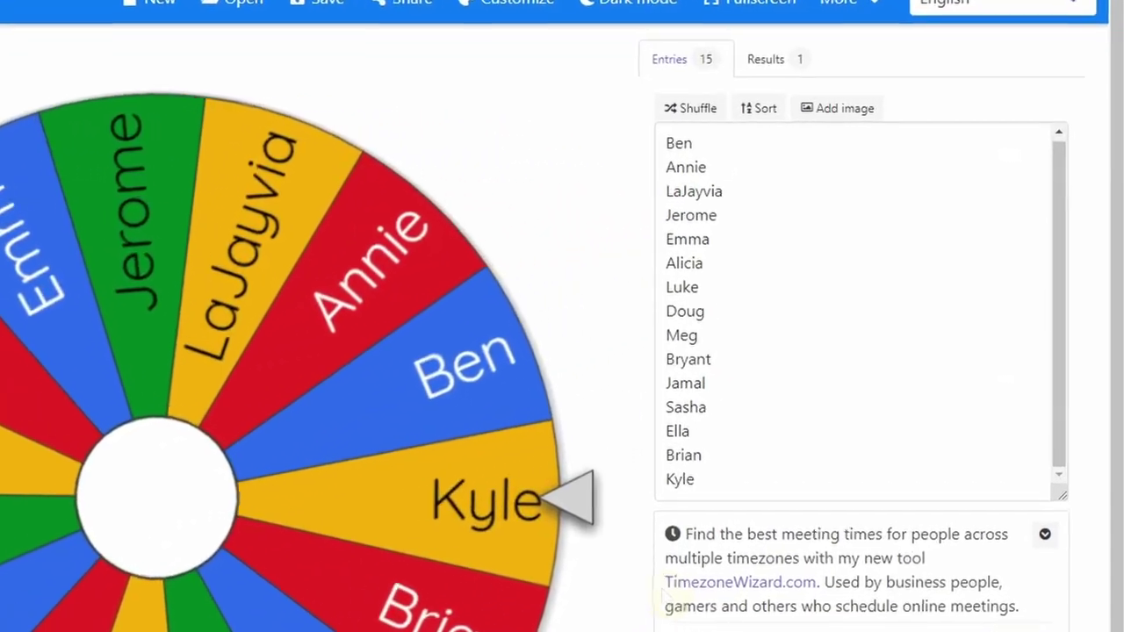
click(768, 59)
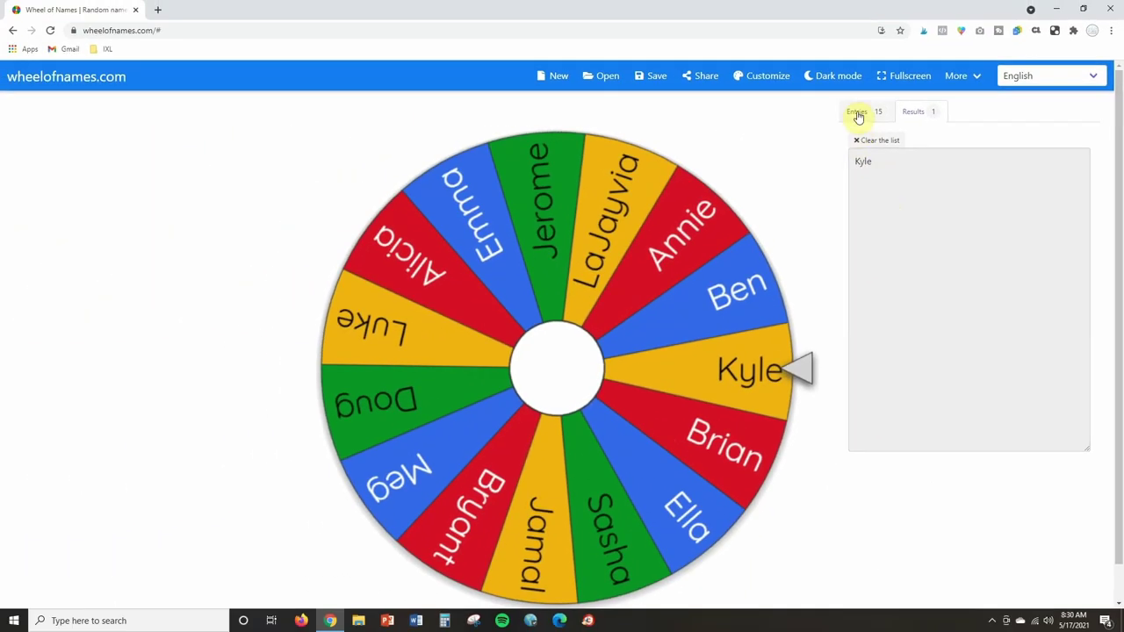
click(647, 52)
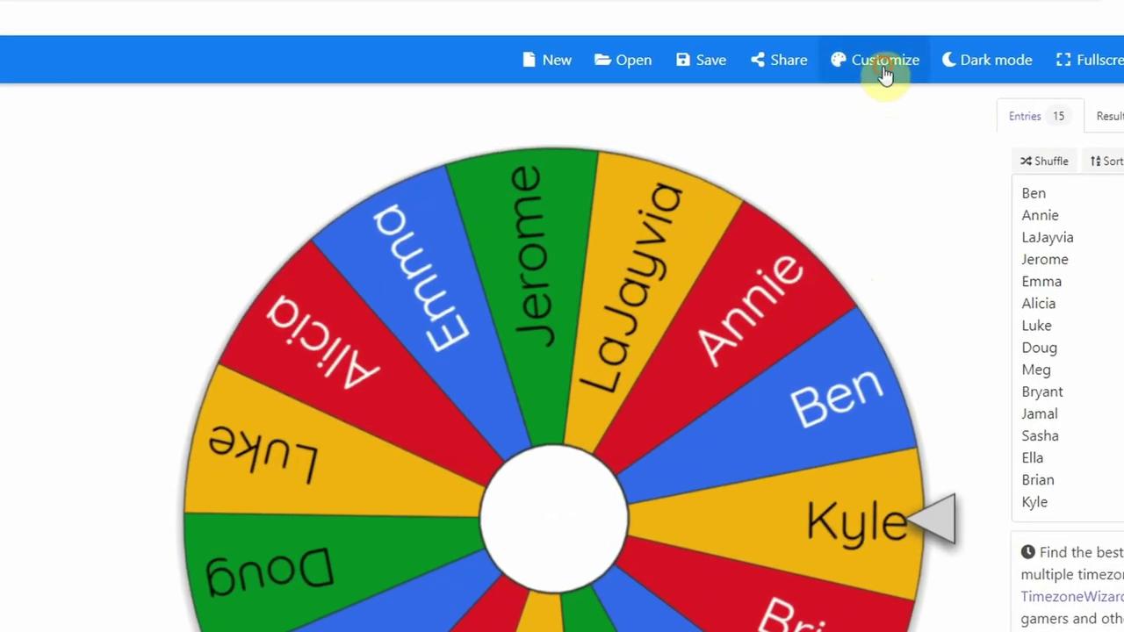
Browse the sounds offered for during the spin in the wheel's customization settings and preview the ticking sound
click(884, 77)
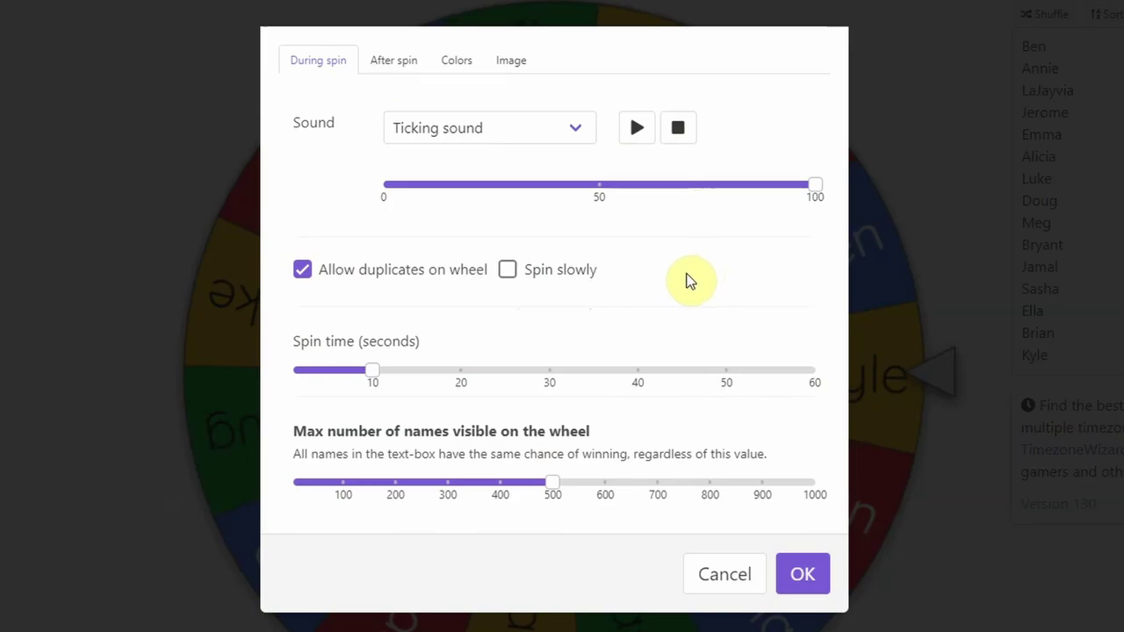
click(583, 146)
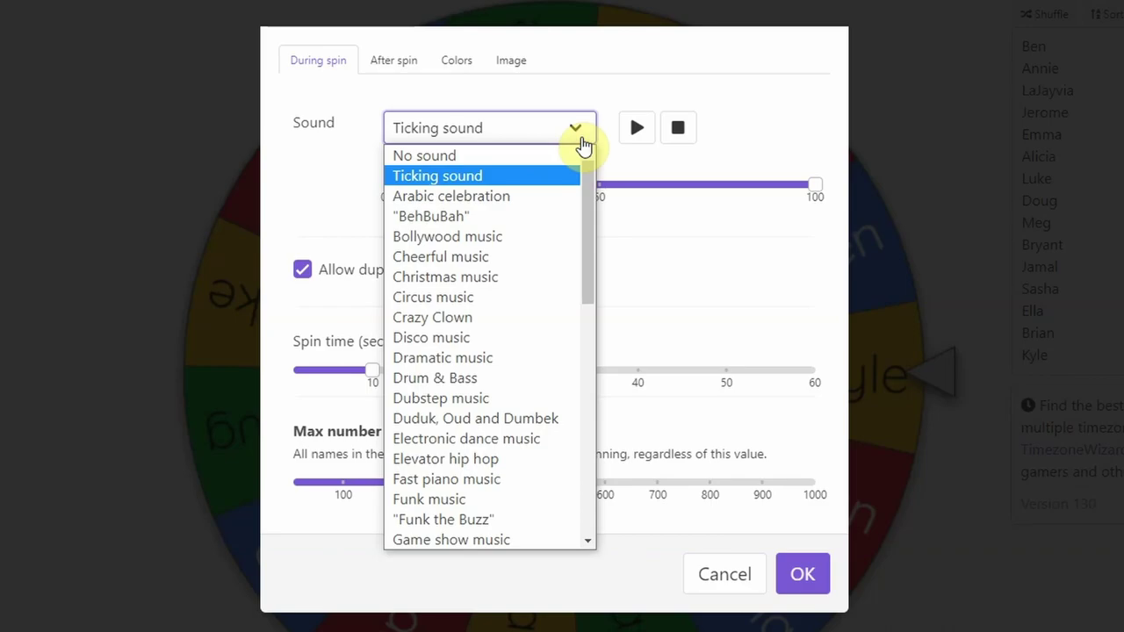
scroll(542, 224, down, 7)
scroll(541, 230, up, 4)
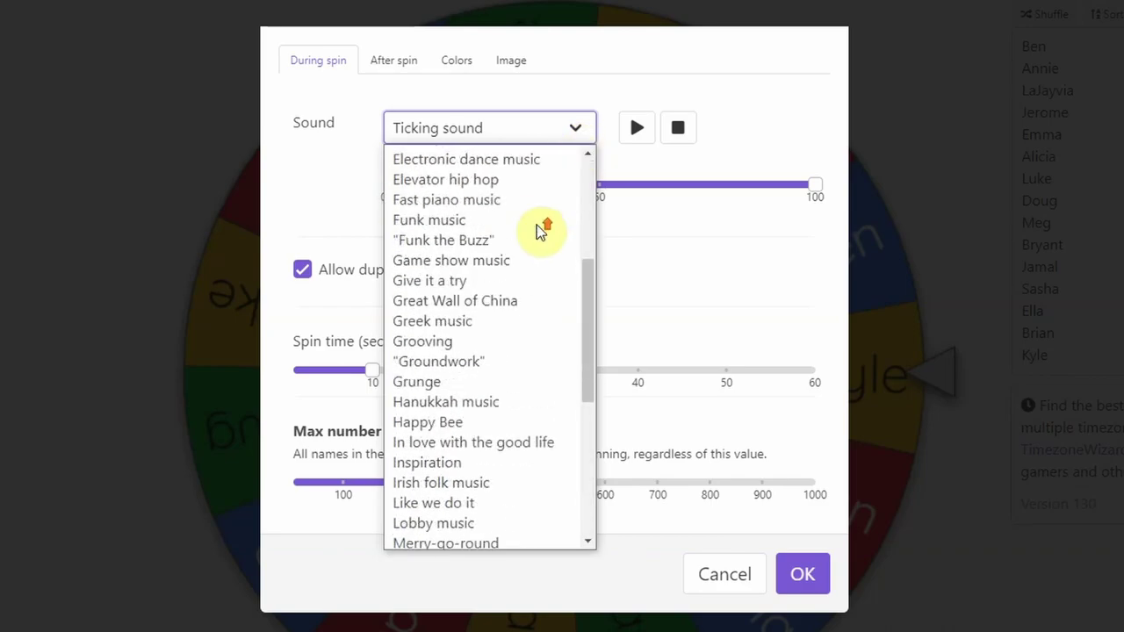
scroll(544, 230, up, 3)
scroll(544, 230, down, 7)
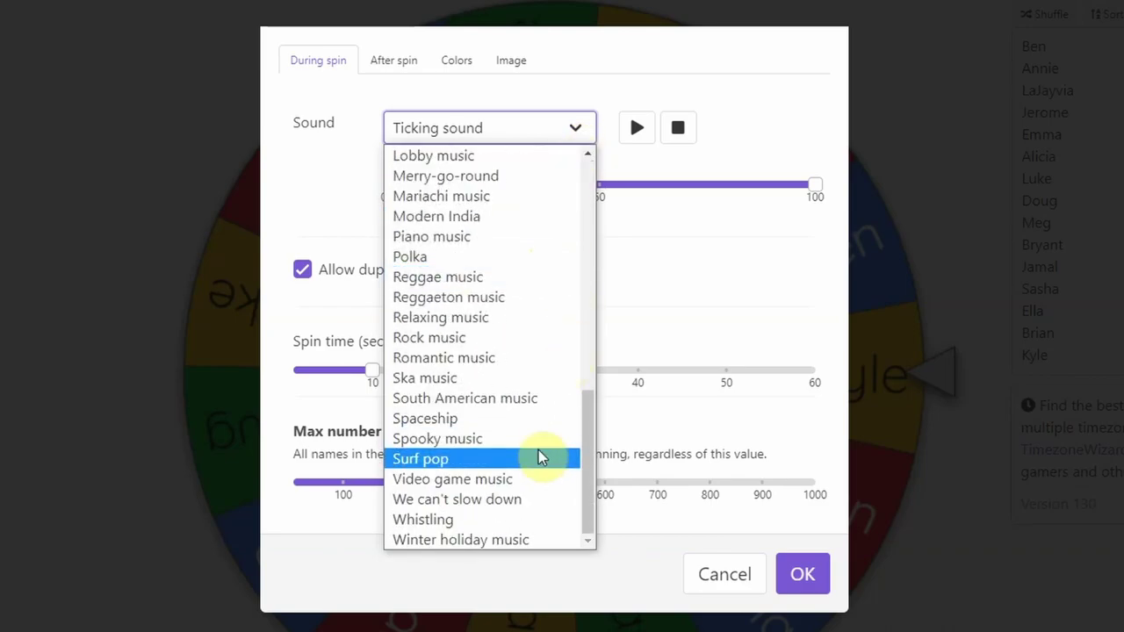
scroll(537, 441, up, 3)
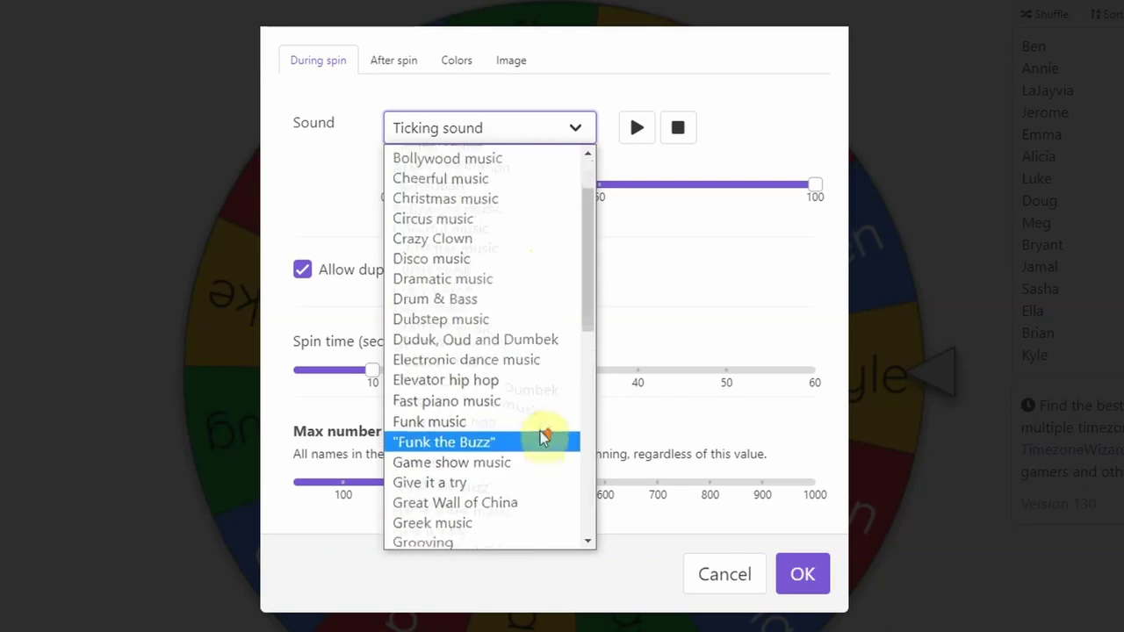
click(585, 132)
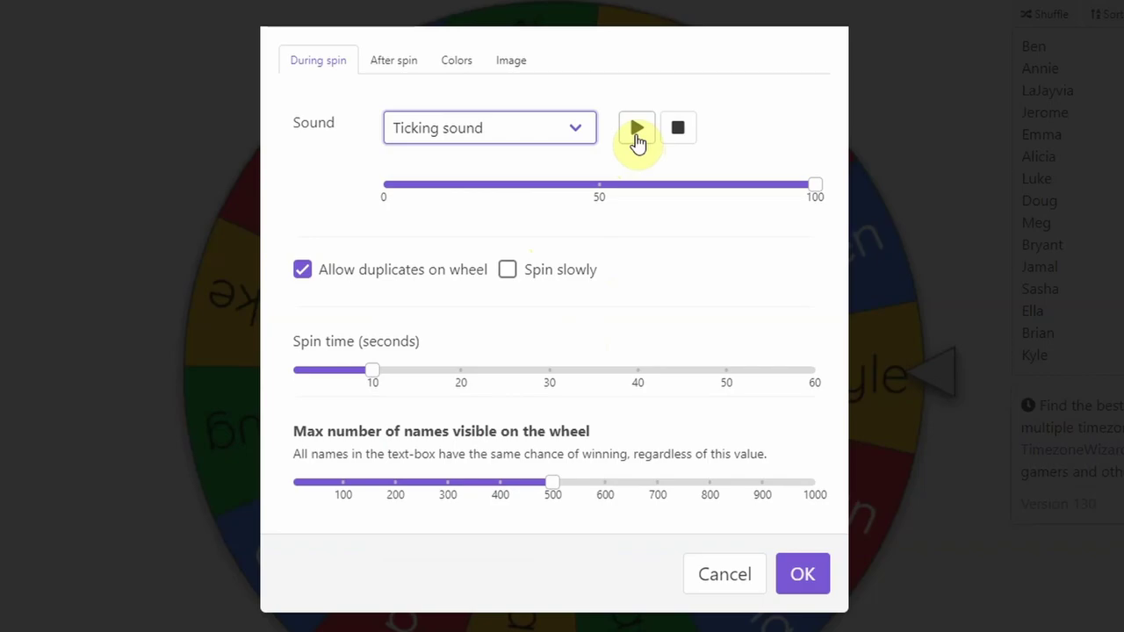
click(637, 132)
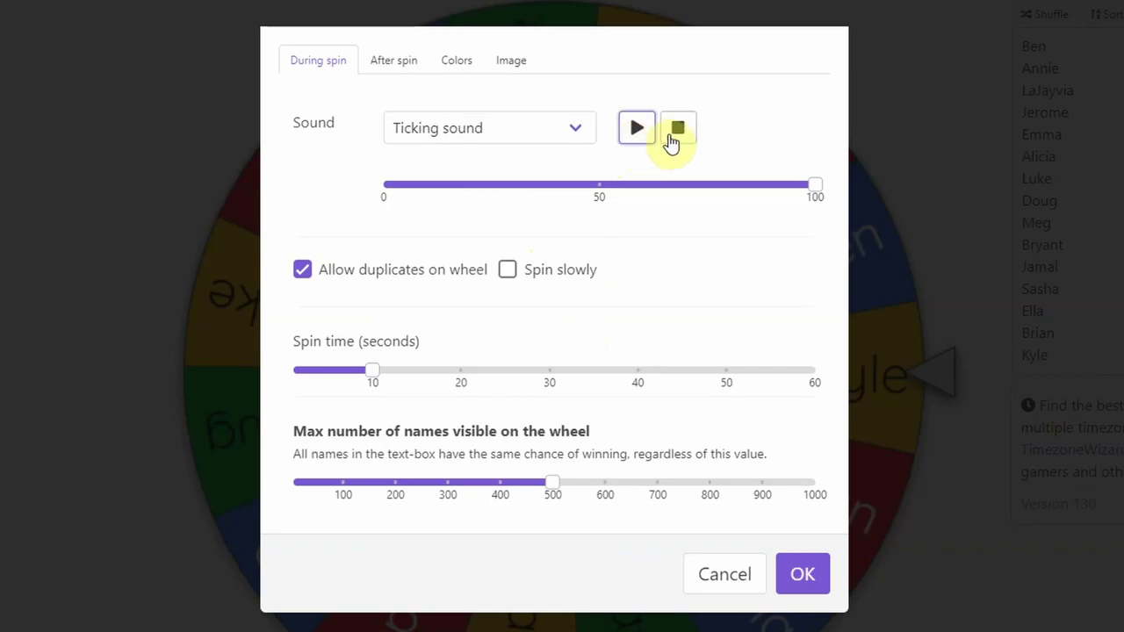
click(674, 134)
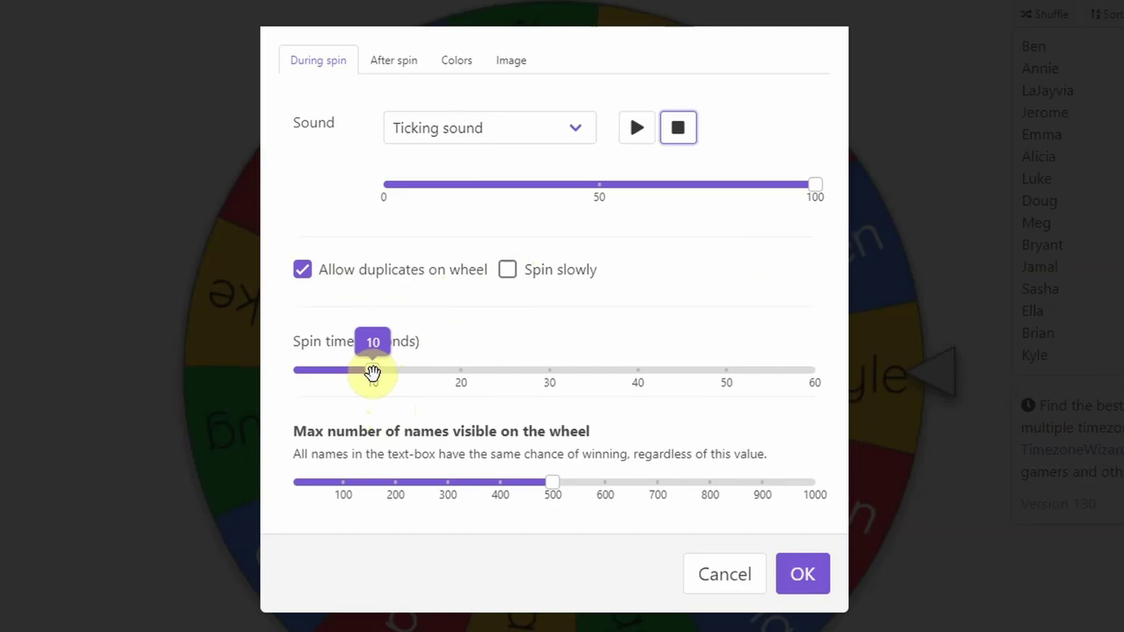
Shorten the wheel's spin time to about 4 seconds
drag(372, 377, 322, 377)
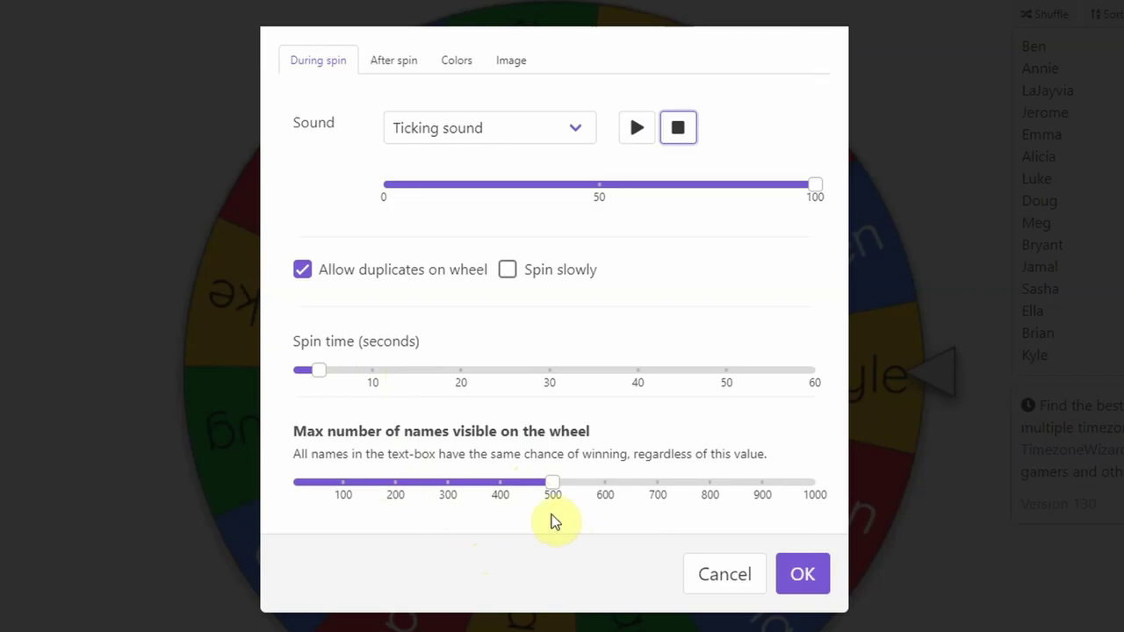
mouse_move(546, 484)
Look through the after-spin sound options, leaving Subdued applause selected
click(398, 69)
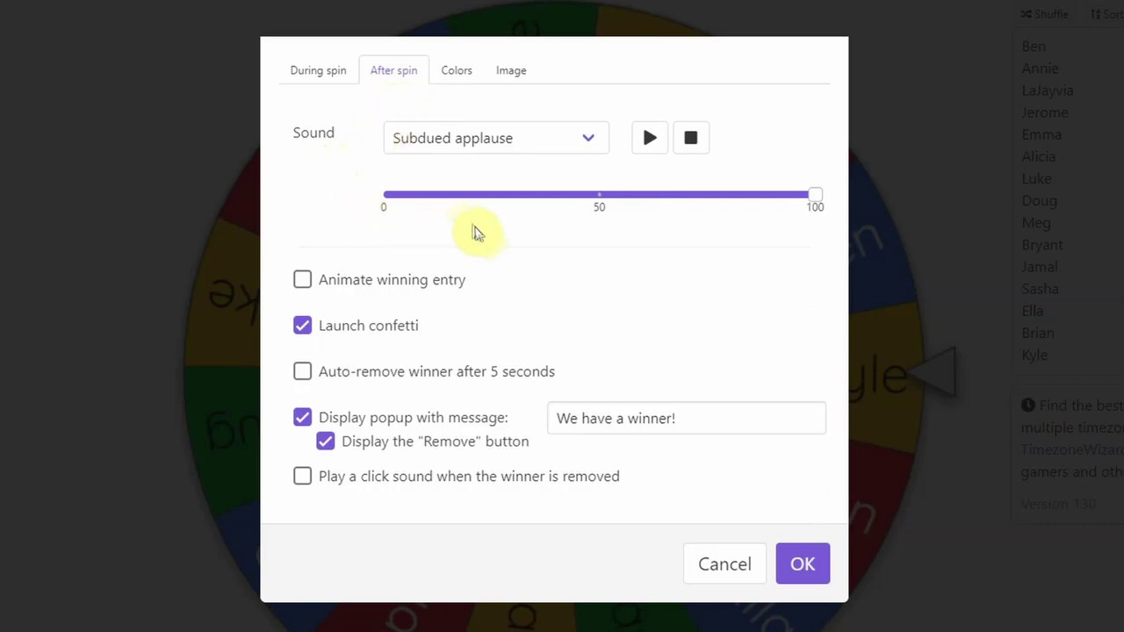
click(489, 154)
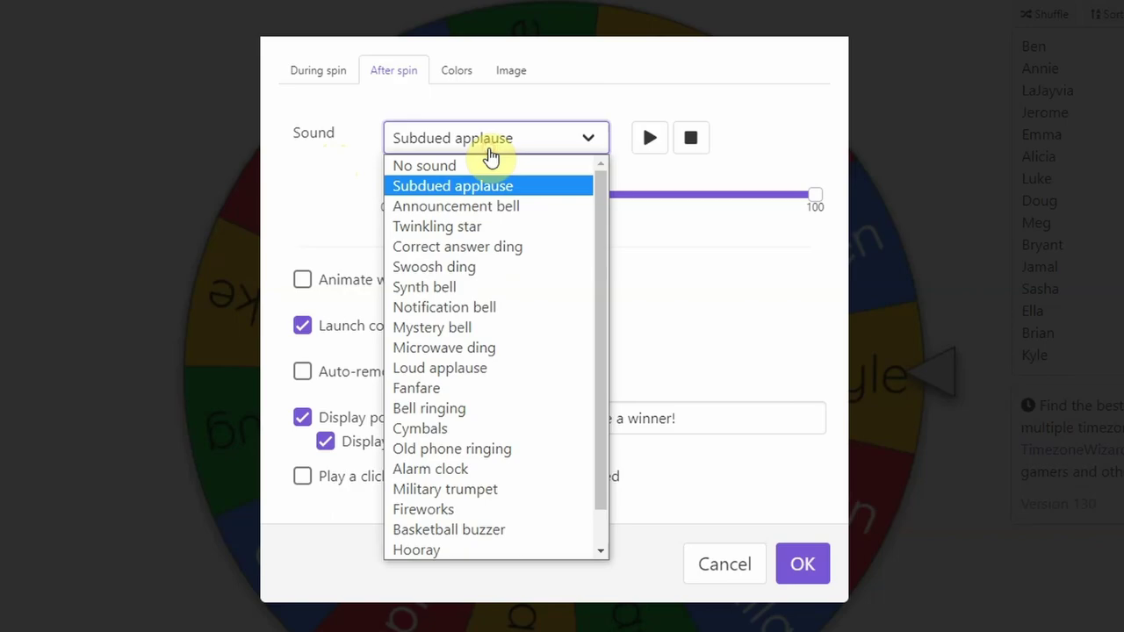
click(489, 155)
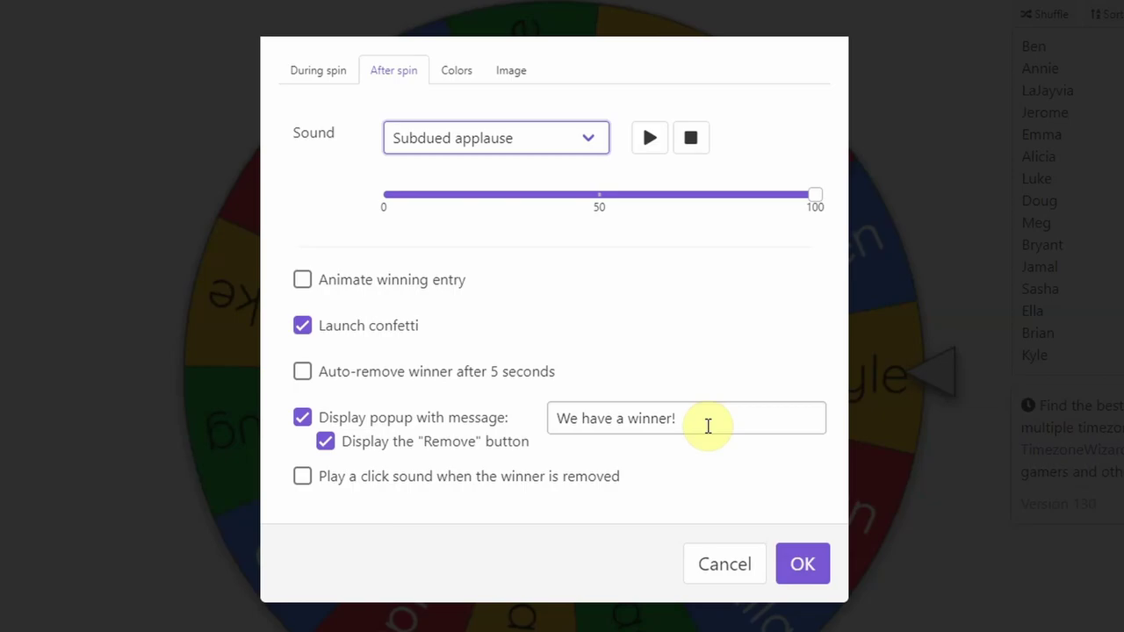
Change the winner popup message to "Student:"
triple_click(707, 426)
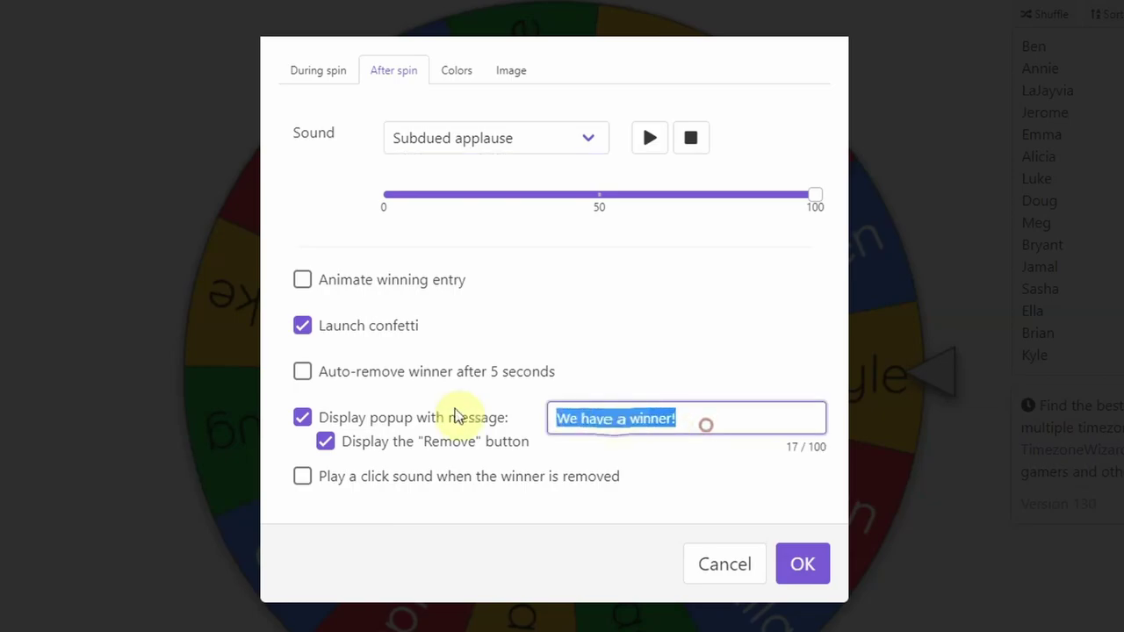
text(Student:)
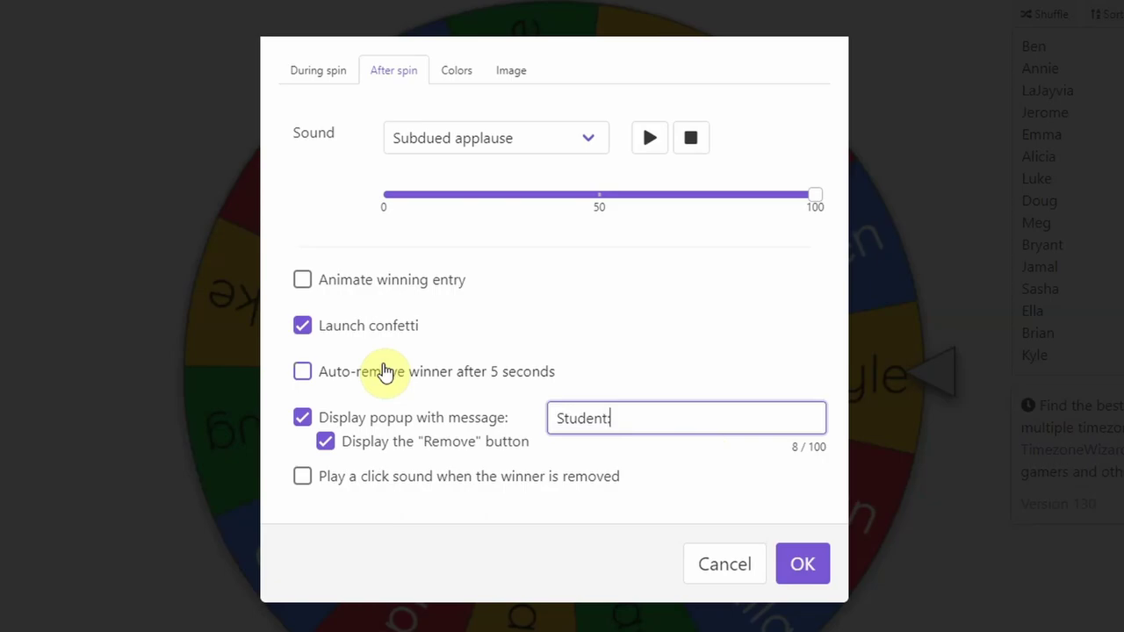
Set the winner popup message to "Today's writing prompt:"
key(BackSpace)
key(BackSpace)
key(BackSpace)
key(BackSpace)
key(BackSpace)
key(BackSpace)
key(BackSpace)
text(Today's wrt)
key(BackSpace)
text(iting prompt:)
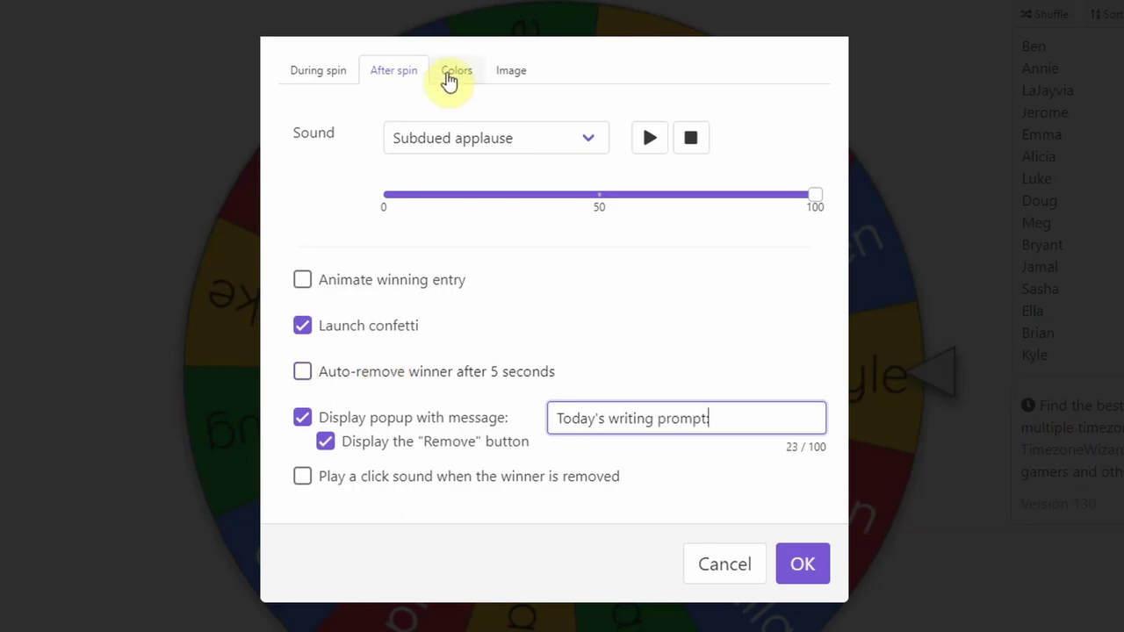
Apply the Evening sky theme from the Nature category to the wheel's colors
click(455, 74)
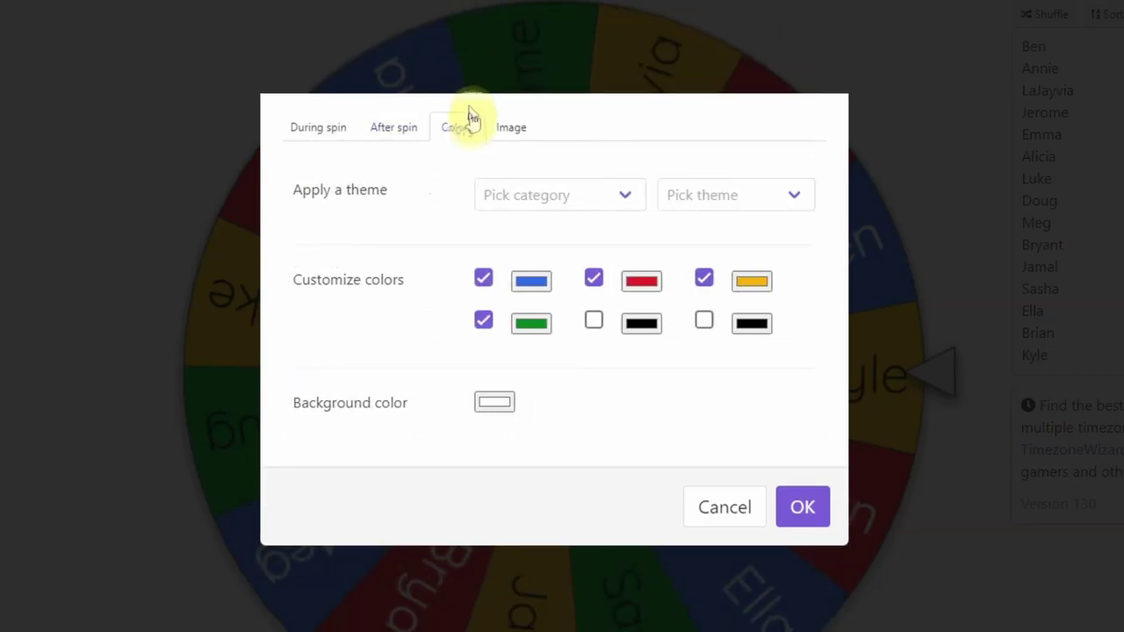
click(537, 200)
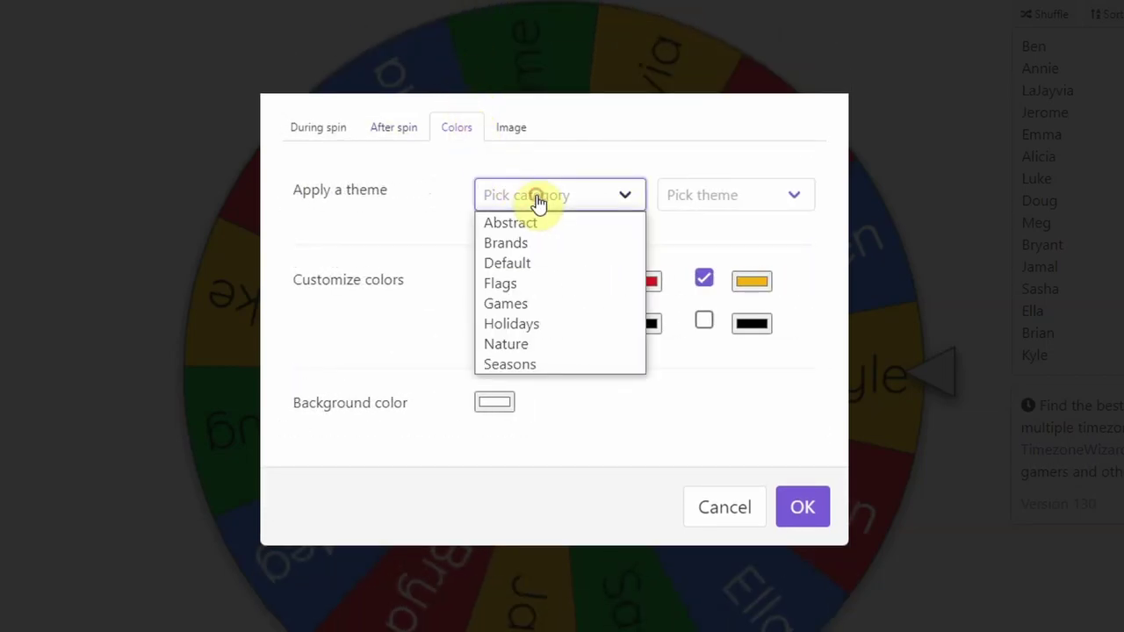
click(566, 344)
click(685, 200)
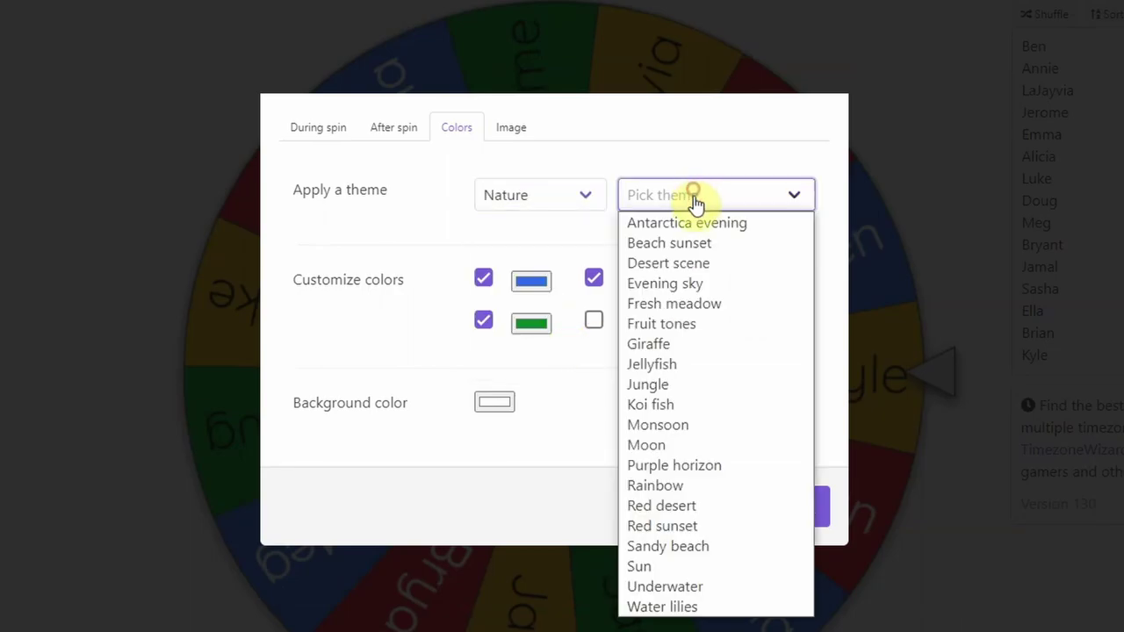
click(694, 290)
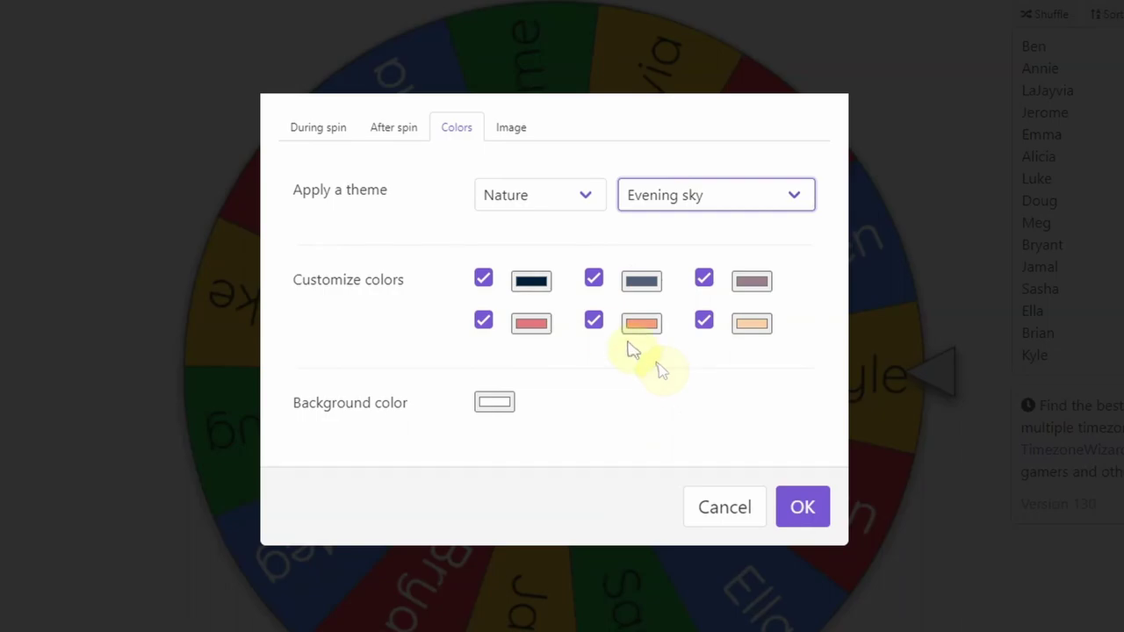
Limit the wheel's custom colors to pink, teal, yellow and peach, turning off the fifth and sixth colors
click(593, 324)
click(700, 325)
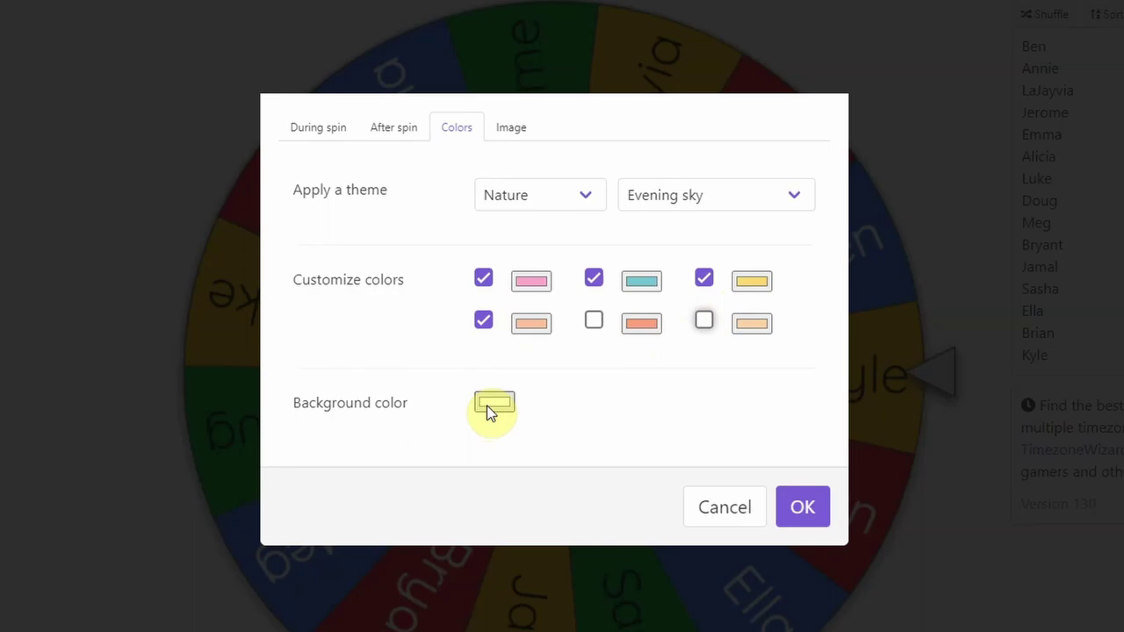
Review the source options for the wheel's center image, keep None, and apply the wheel customizations
click(525, 140)
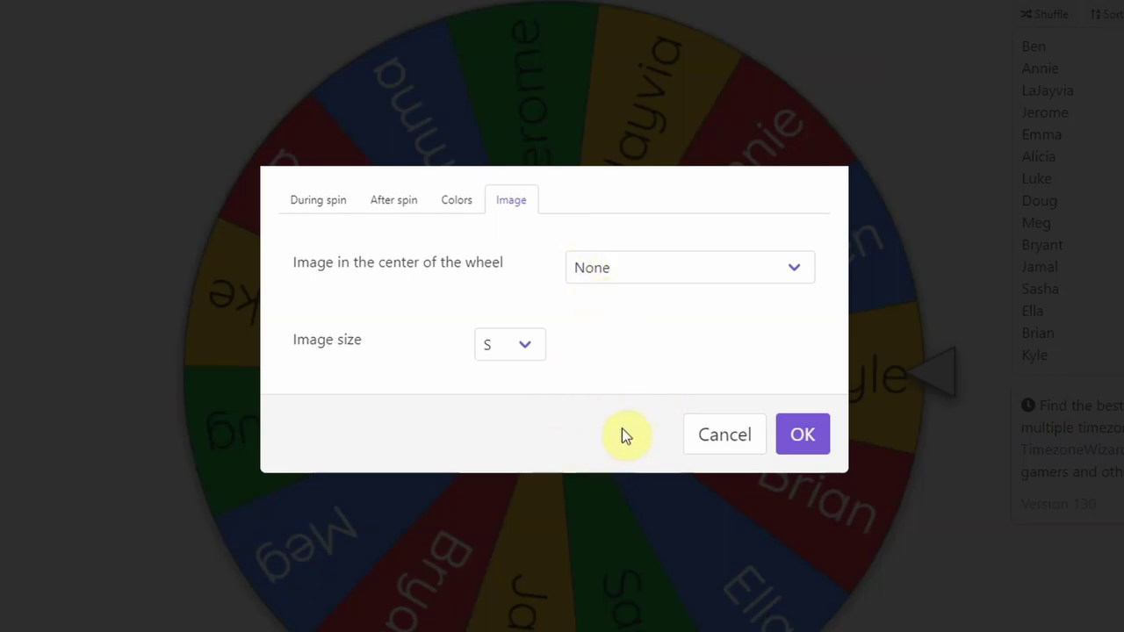
click(659, 283)
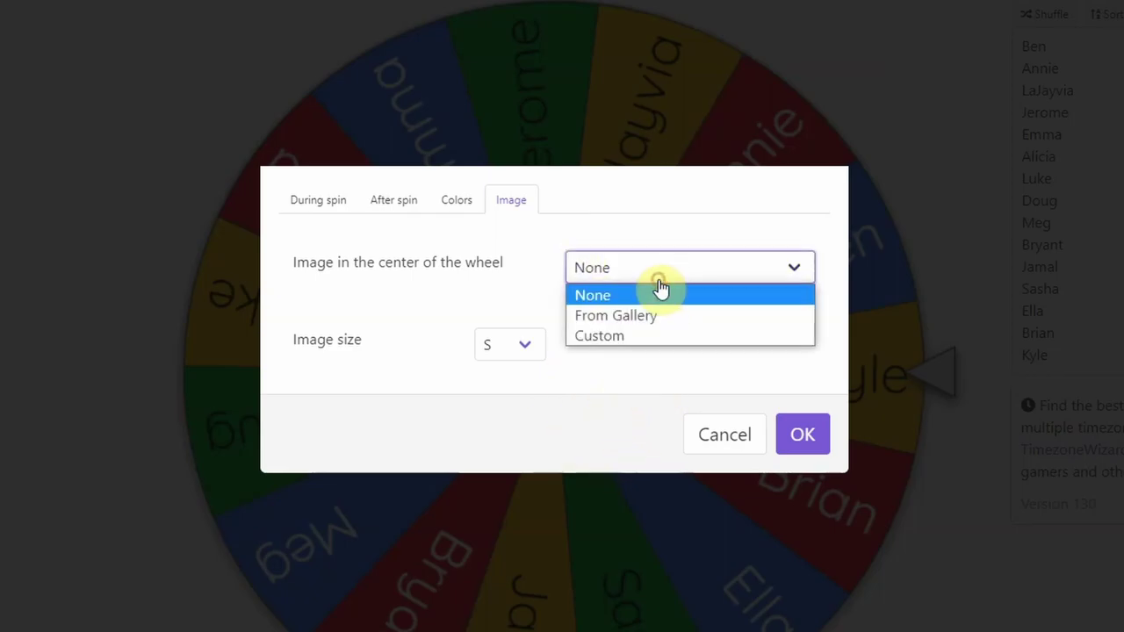
click(659, 283)
click(660, 283)
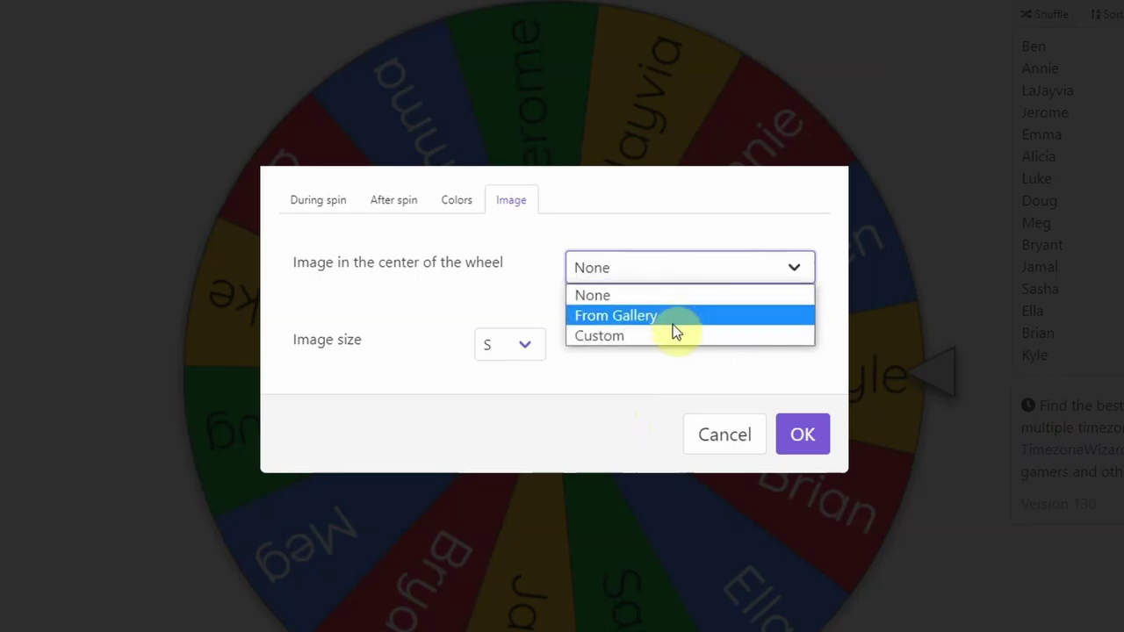
click(500, 290)
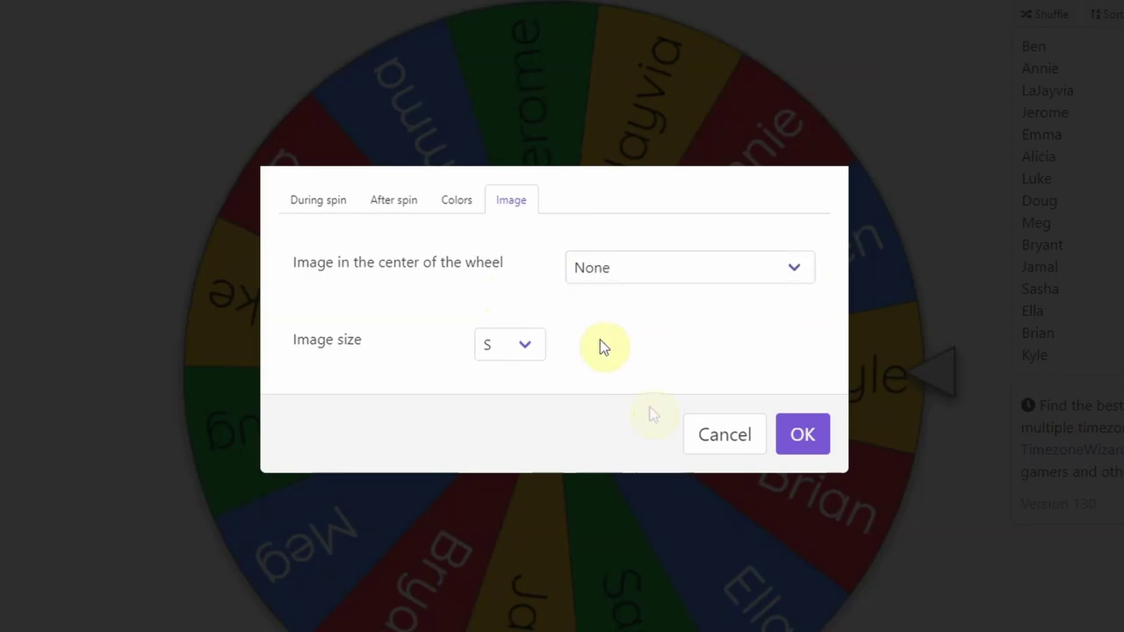
click(797, 434)
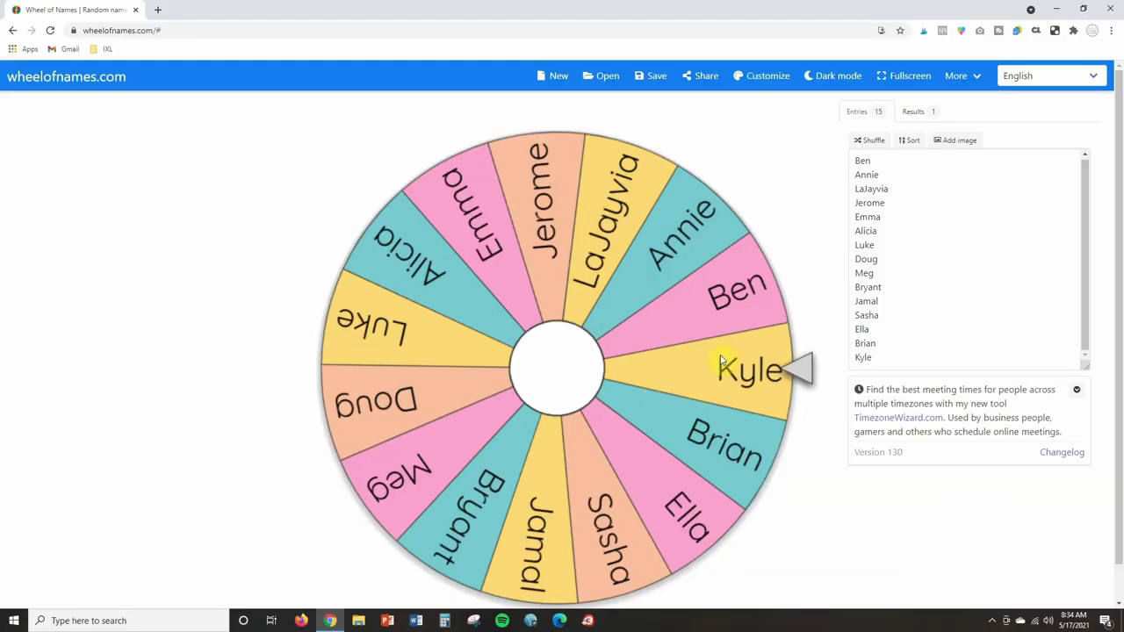
Save the wheel as "In-Person Students" and check the list of saved wheels
click(650, 84)
drag(572, 309, 464, 316)
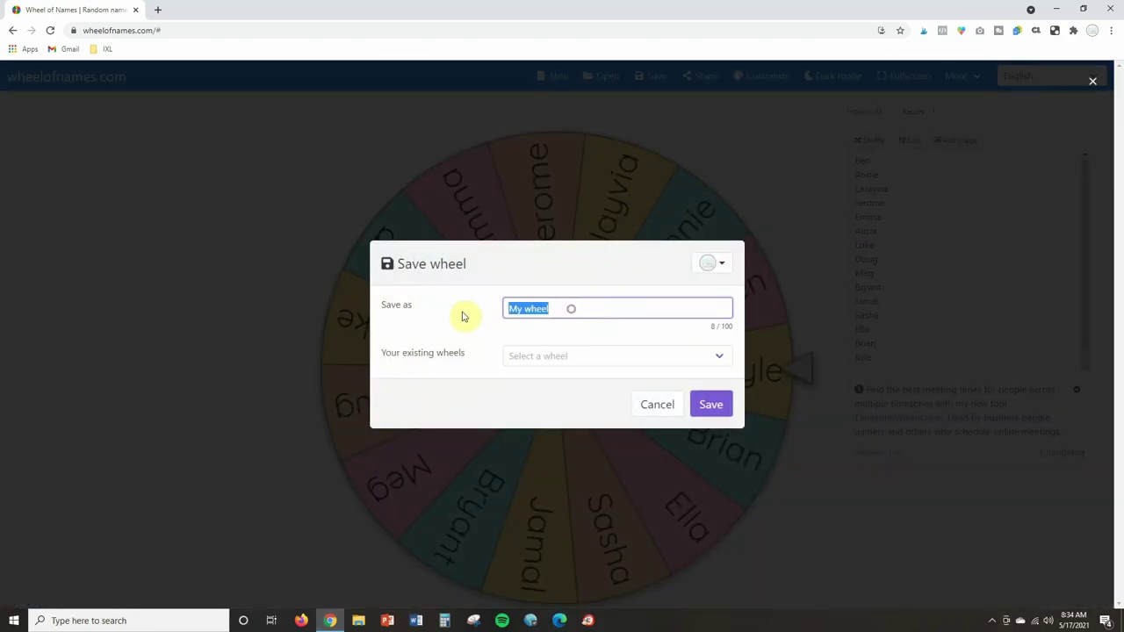
text(Cn)
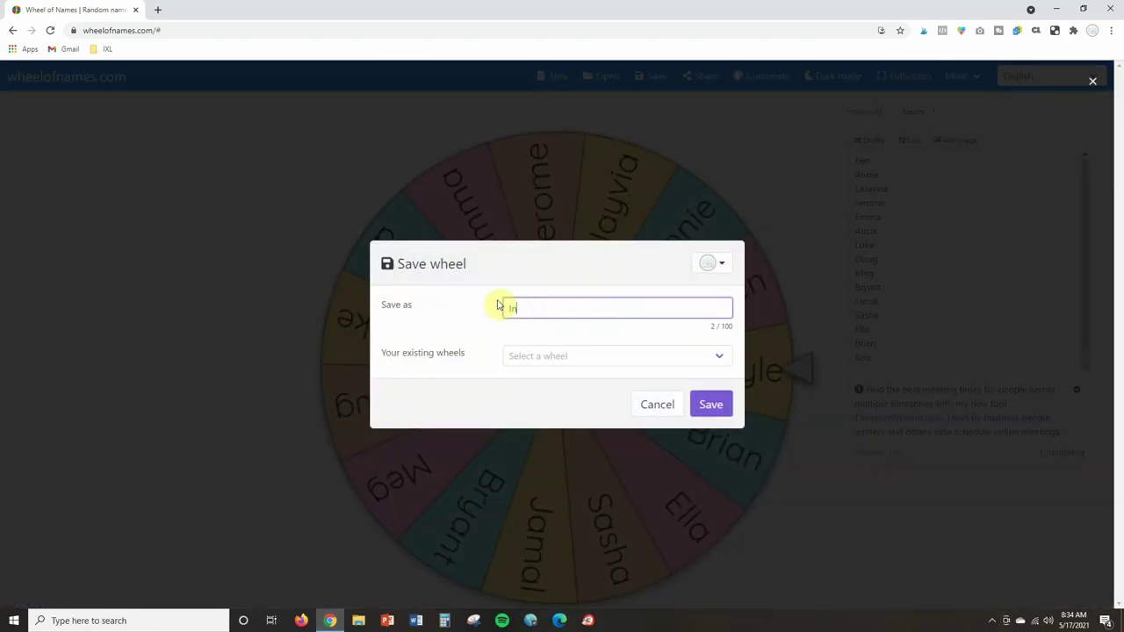
text(-Person Students)
click(712, 404)
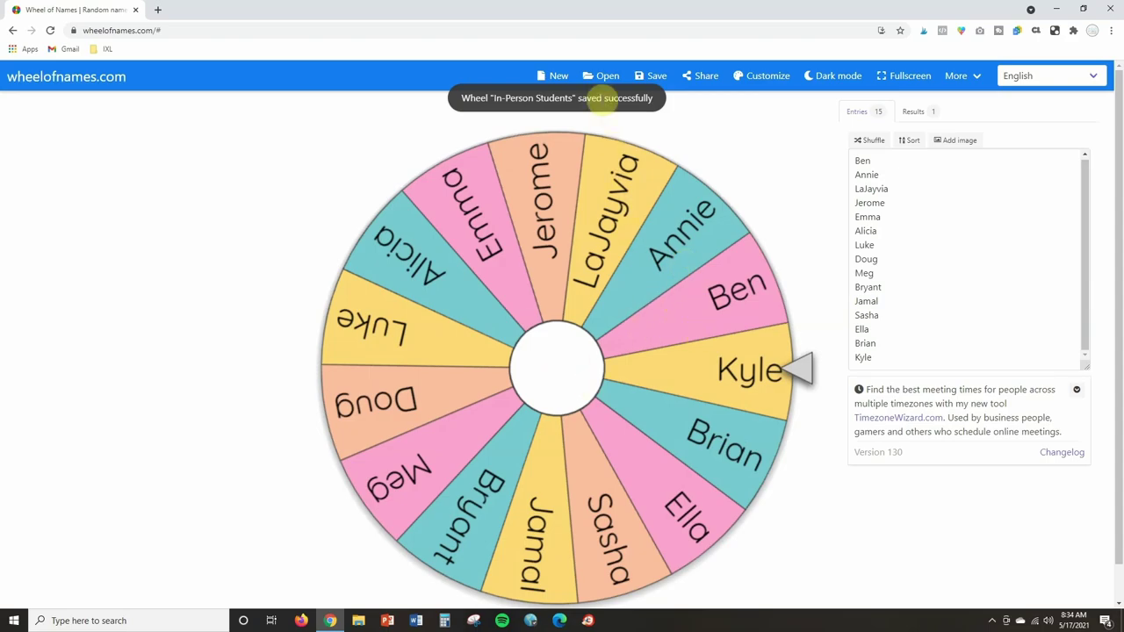
click(597, 80)
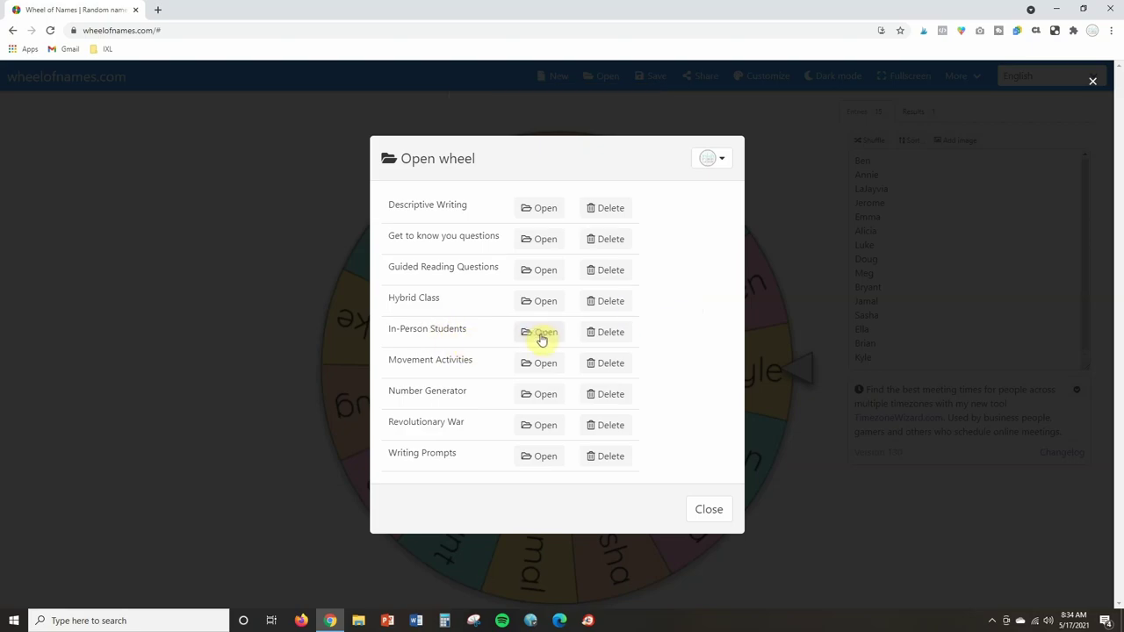
click(709, 510)
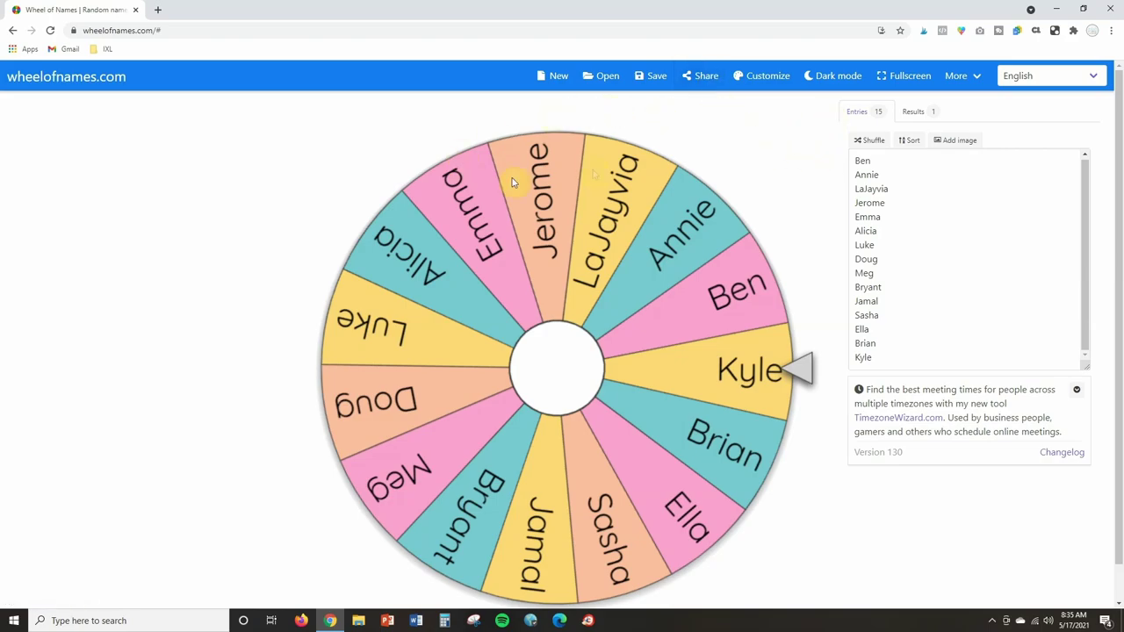
Preview the wheel in dark mode and in fullscreen, returning to the normal view after each
click(836, 76)
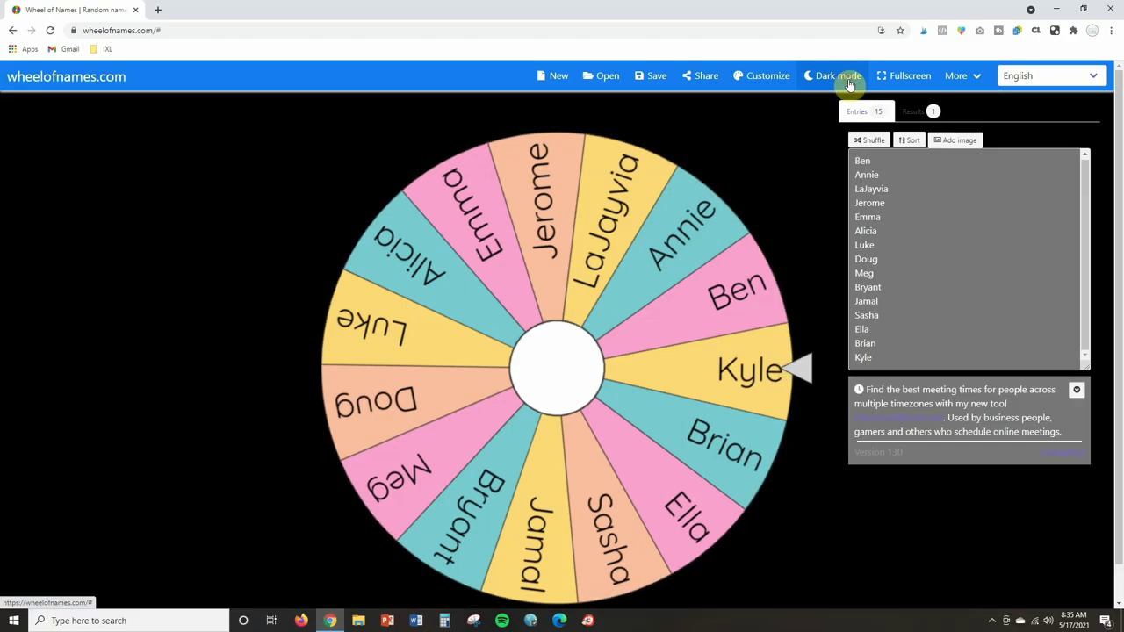
click(848, 80)
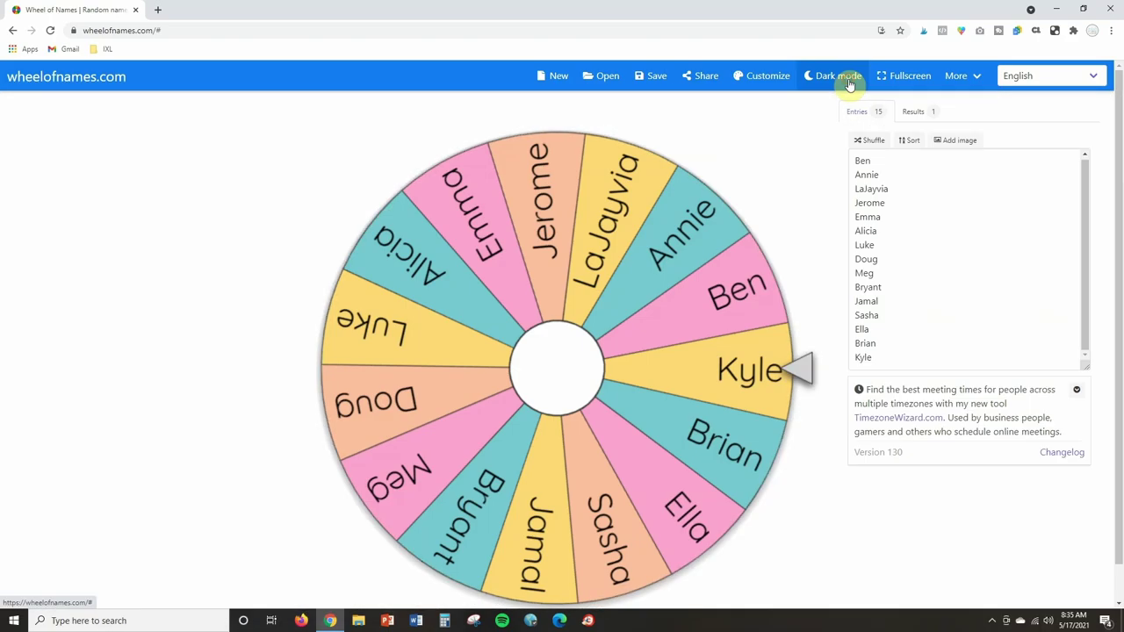
click(909, 81)
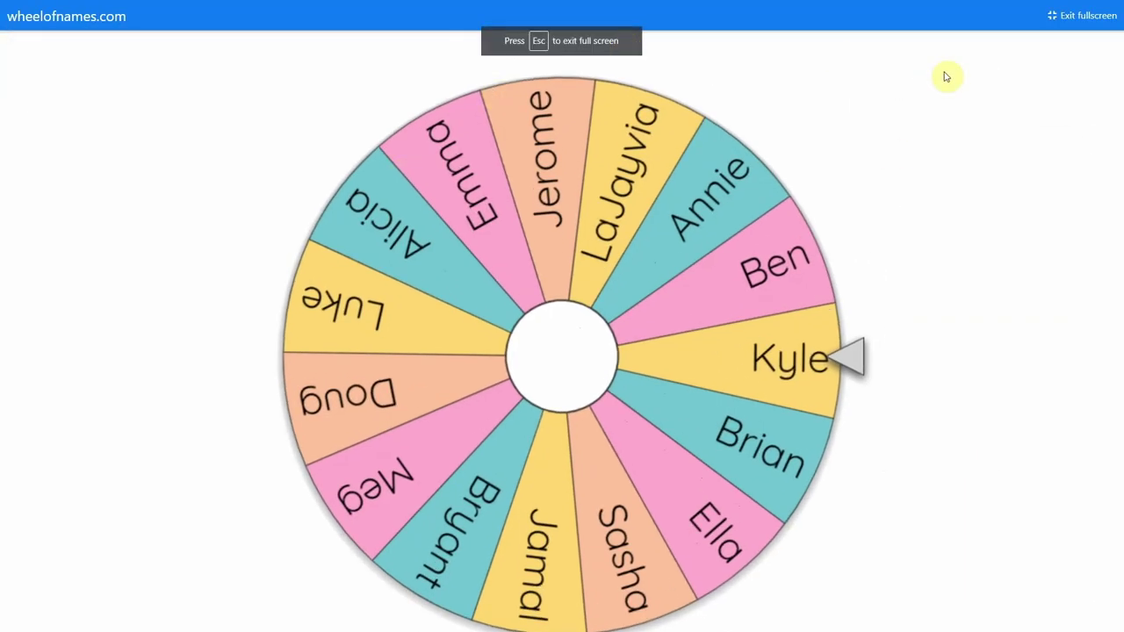
click(1060, 17)
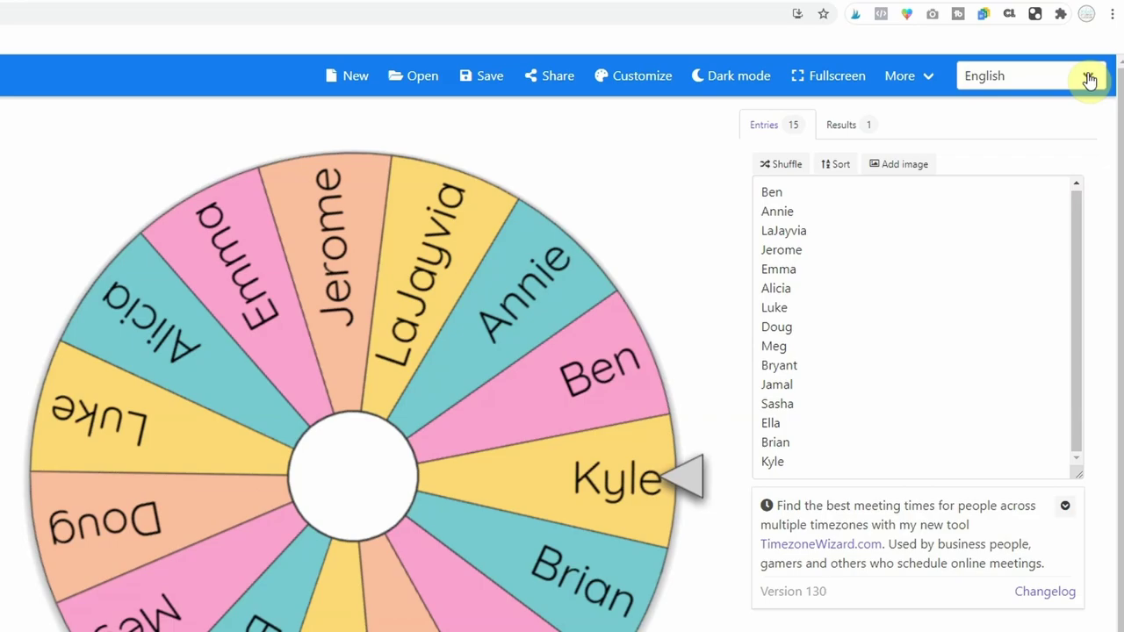
Switch the site language to Español, spin the wheel once and dismiss the winner popup without removing the entry
click(1088, 79)
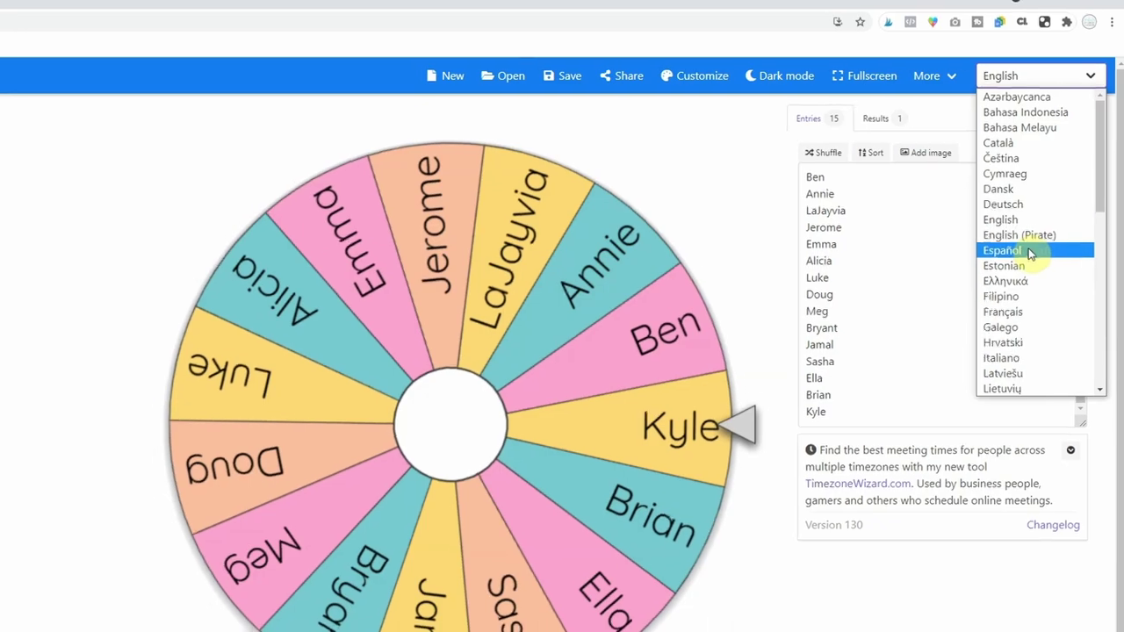
click(1045, 273)
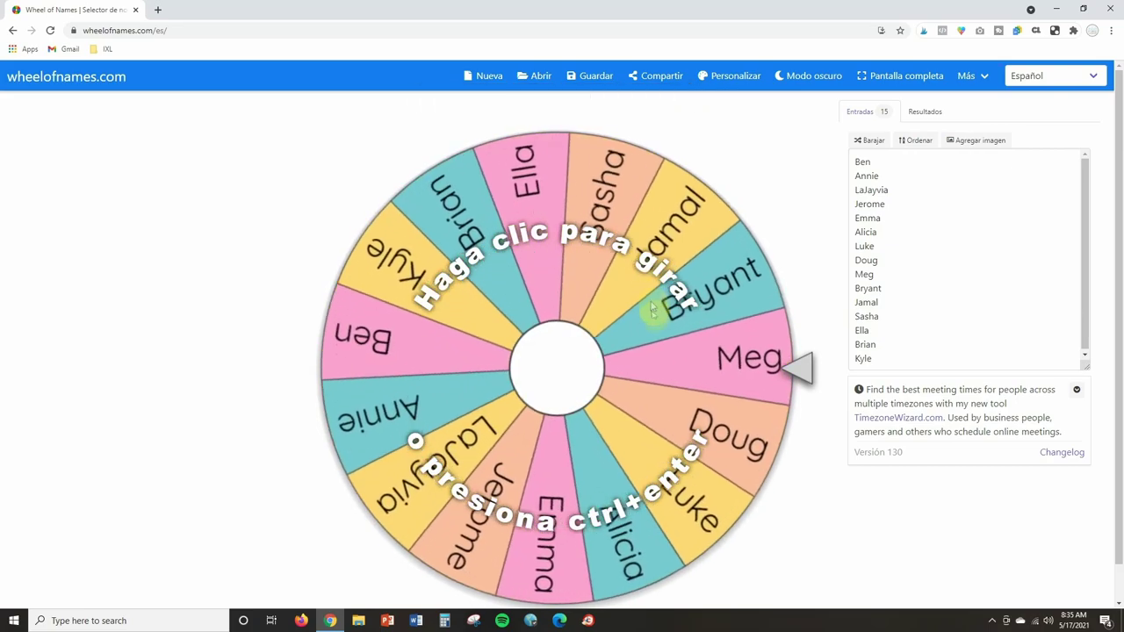
click(657, 450)
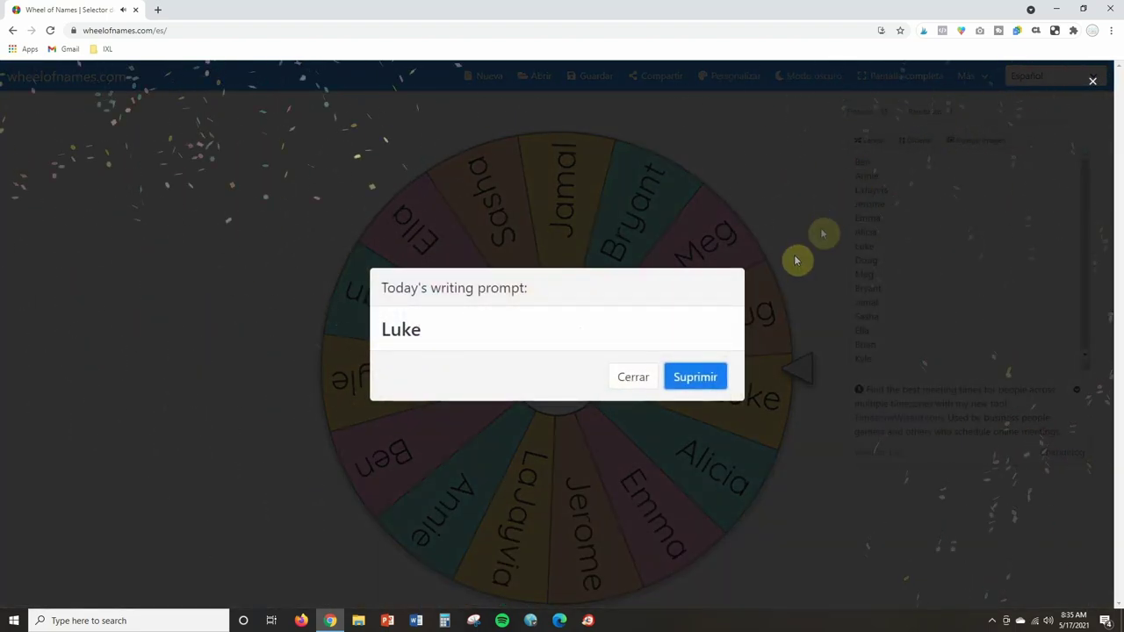
click(632, 379)
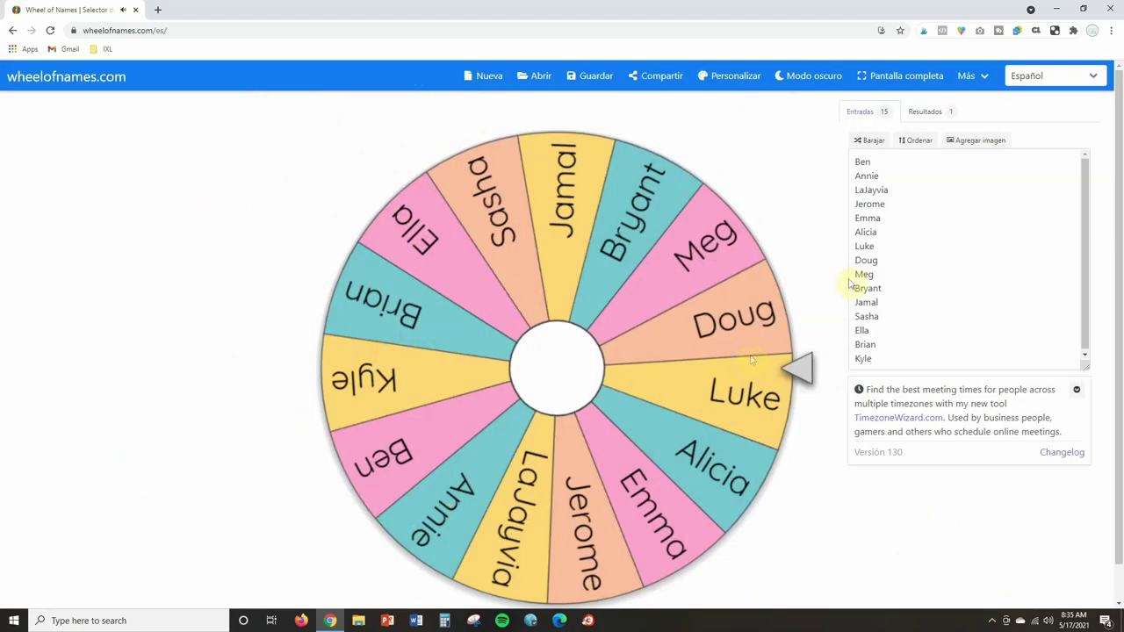
Return the site language to English and close the ad beside the wheel
click(1016, 77)
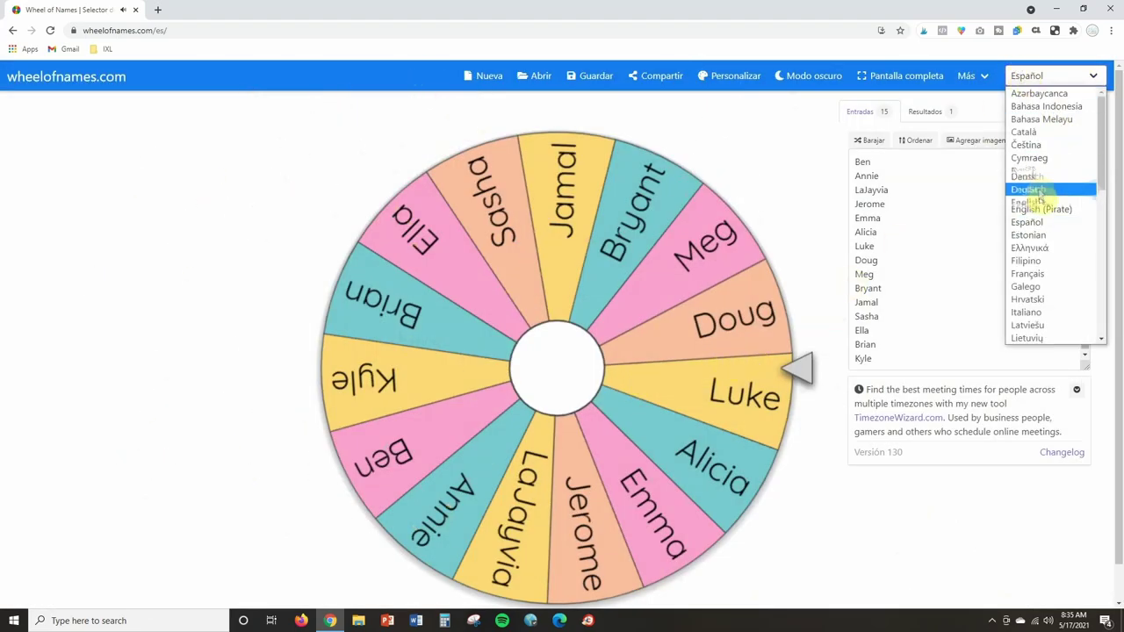
click(1043, 190)
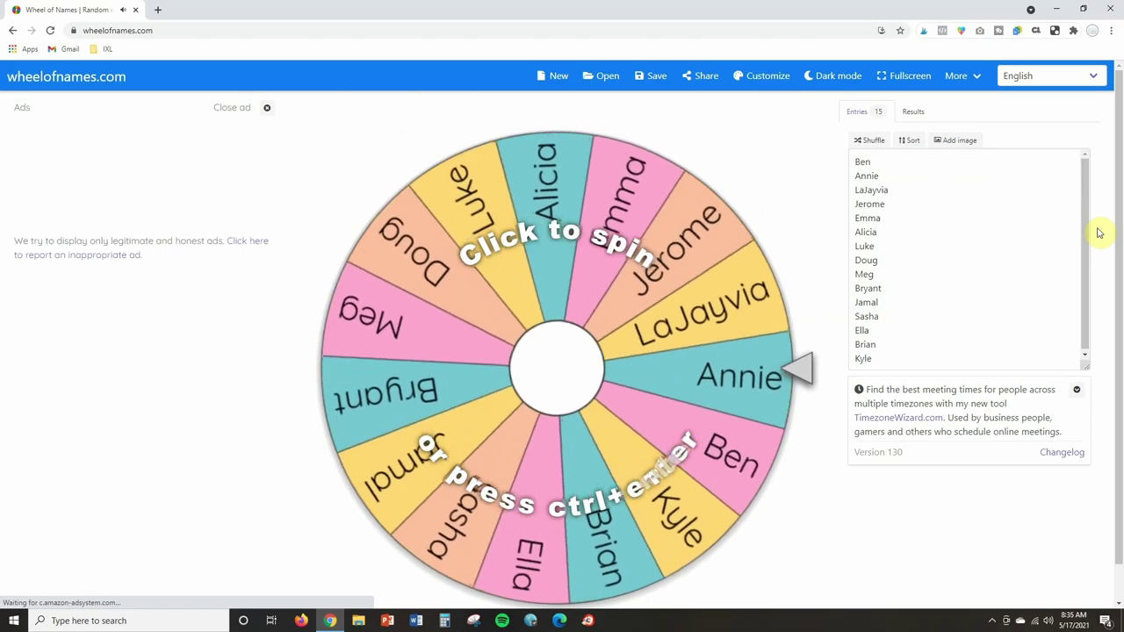
click(268, 108)
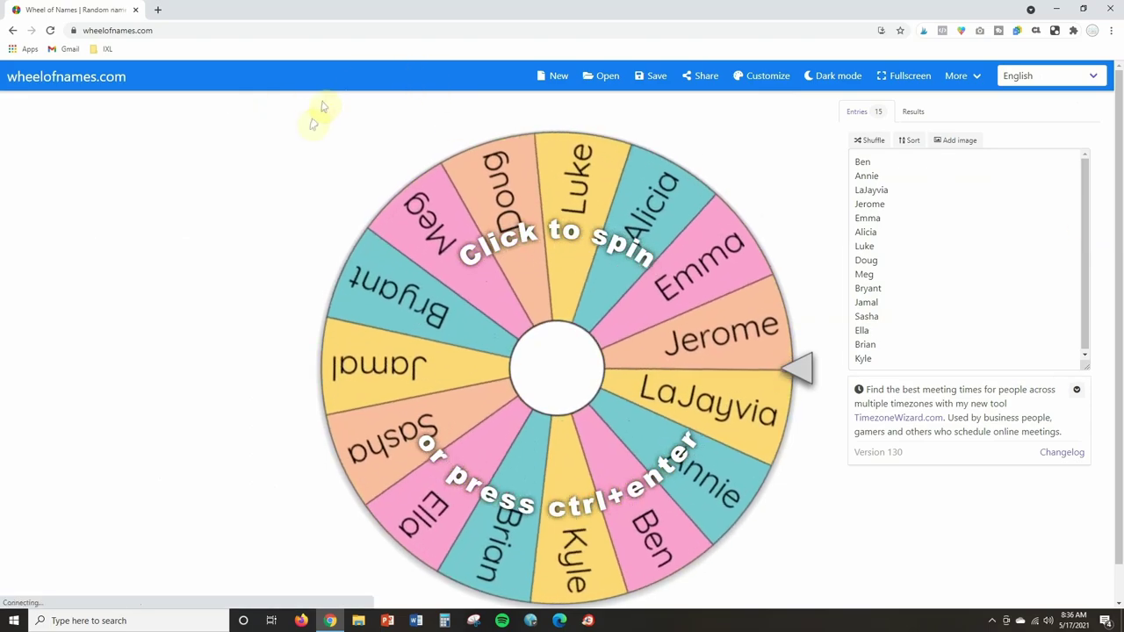